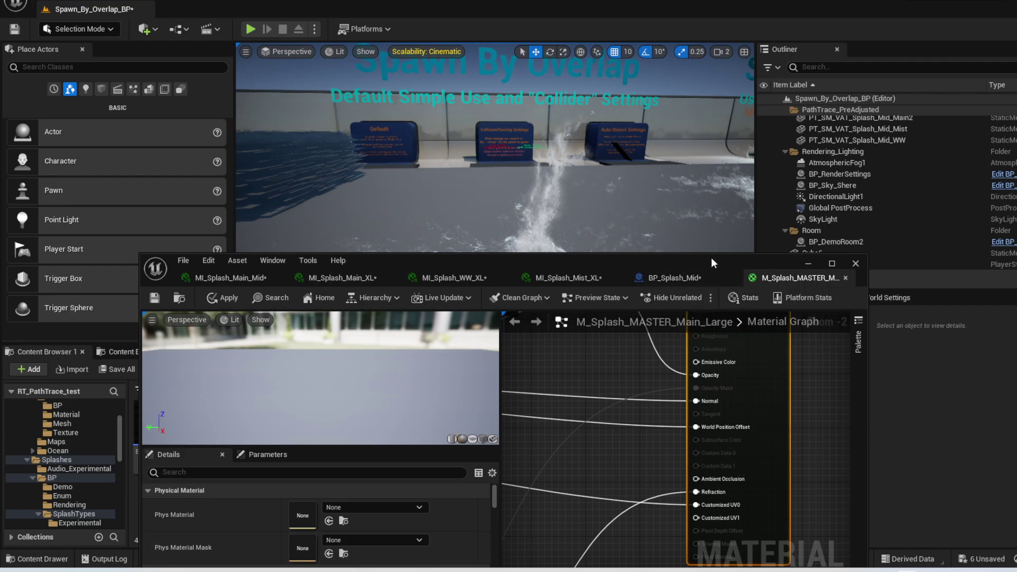
# Switch to the browser's Path Tracer documentation and highlight the phrase "Evaluate World Position Offset" in the World Position Offset-driven Animation row.
pyautogui.moveTo(711, 257); pyautogui.dragTo(706, 290)
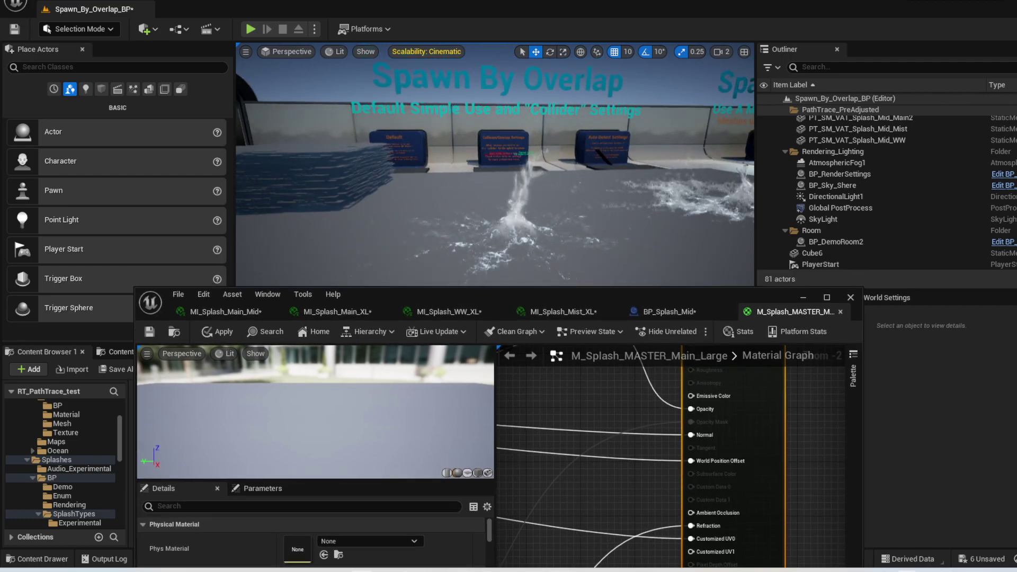
pyautogui.click(401, 569)
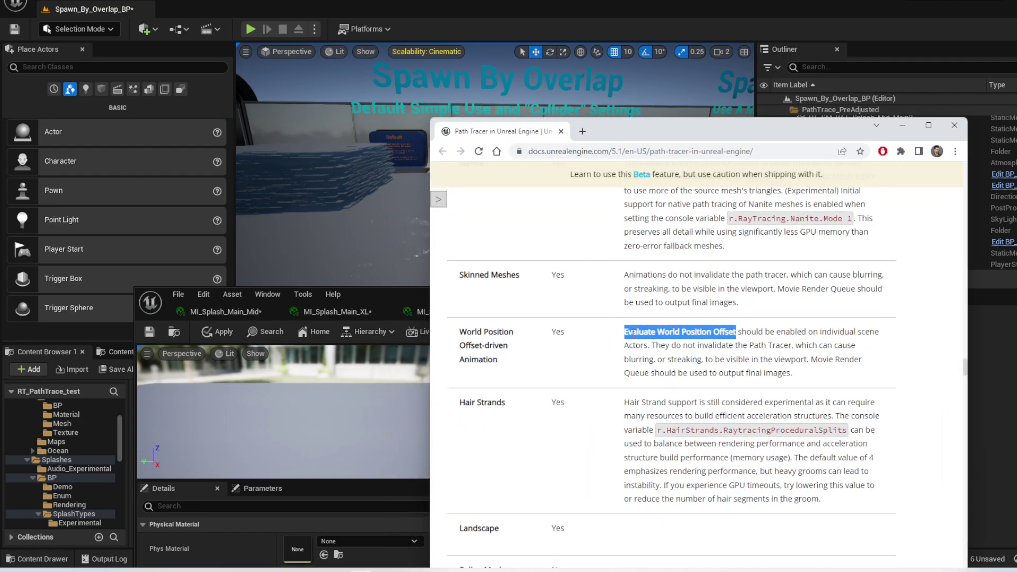
pyautogui.click(719, 328)
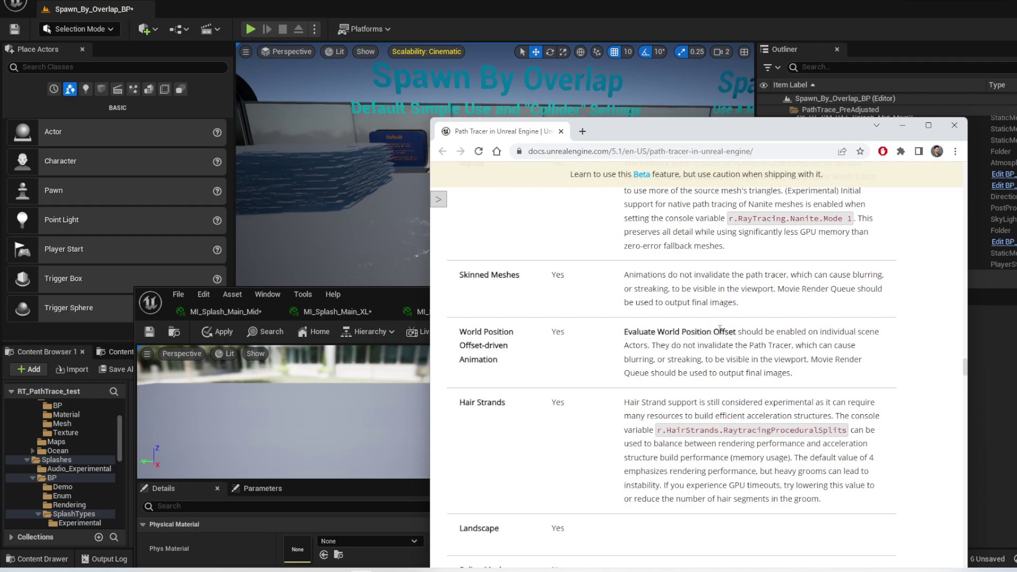
pyautogui.moveTo(738, 331); pyautogui.dragTo(625, 335)
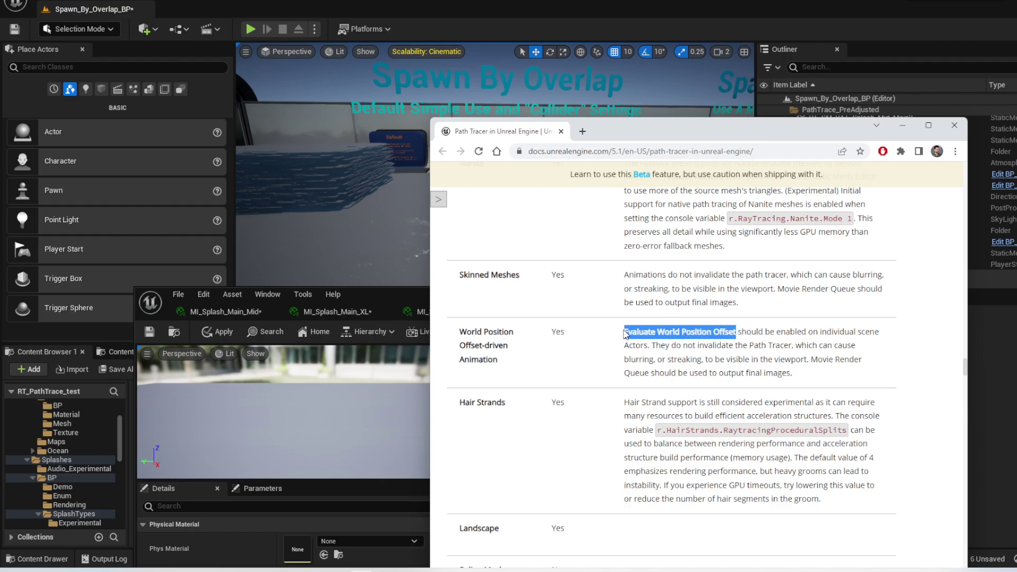
pyautogui.click(902, 125)
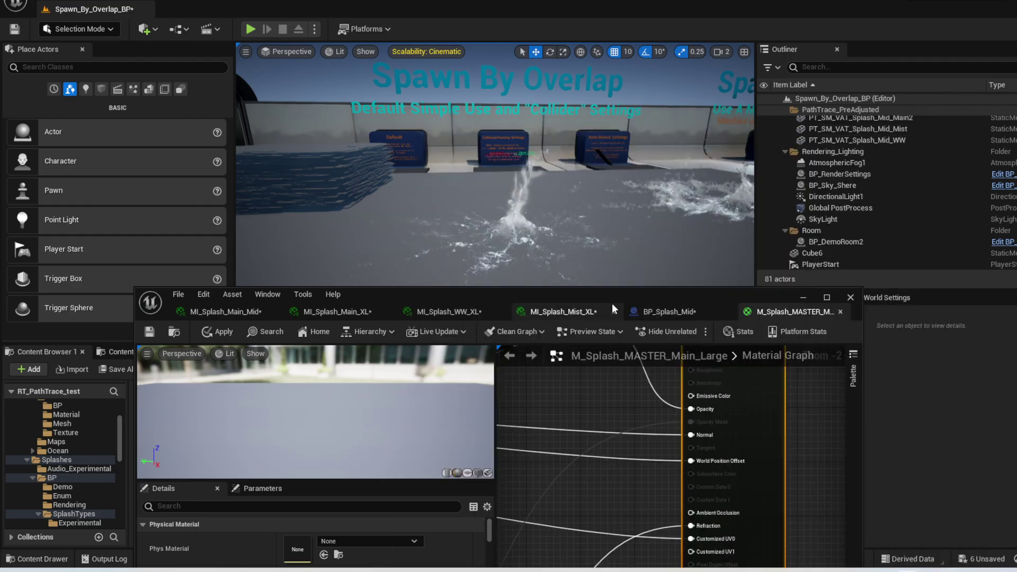
# Review the Evaluate World Position Offset settings of the mesh components in the BP_Splash_Mid blueprint.
pyautogui.click(620, 304)
pyautogui.moveTo(659, 284); pyautogui.dragTo(652, 235)
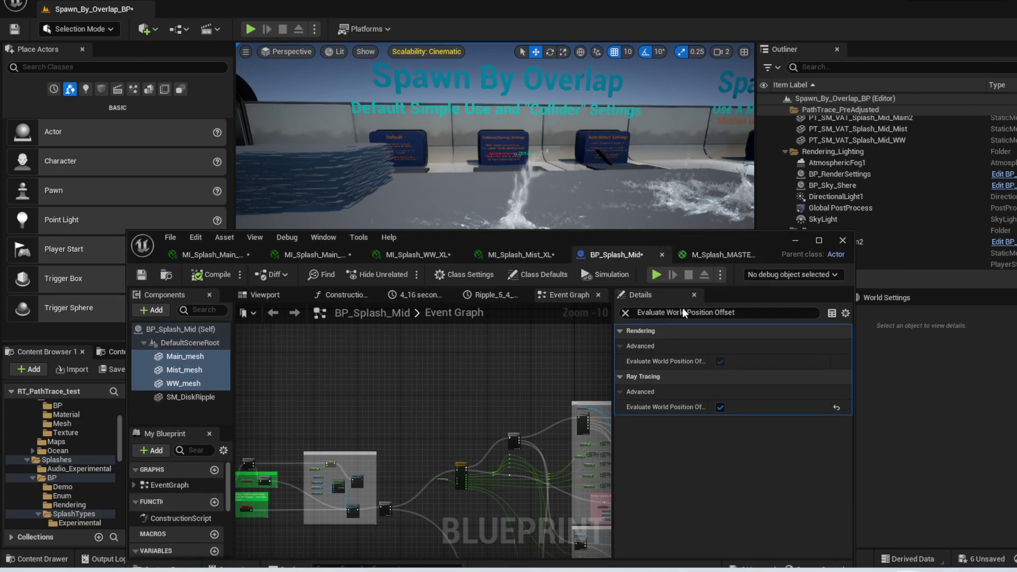
pyautogui.click(796, 241)
# Place a BP_Splash_Mid actor in the level and shift it along its X axis in front of the stacked block mesh.
pyautogui.moveTo(259, 429); pyautogui.dragTo(286, 267)
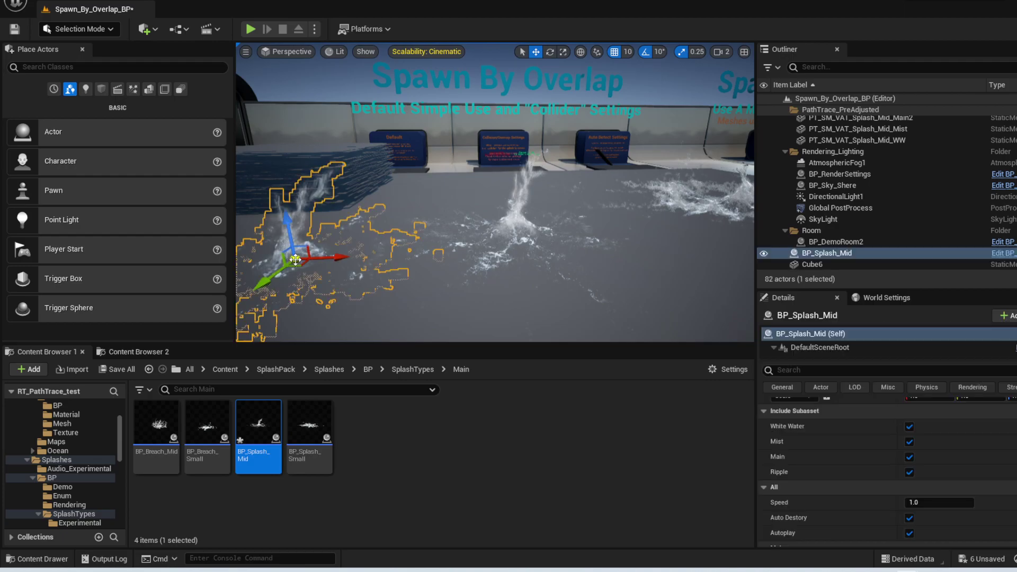
pyautogui.press('f')
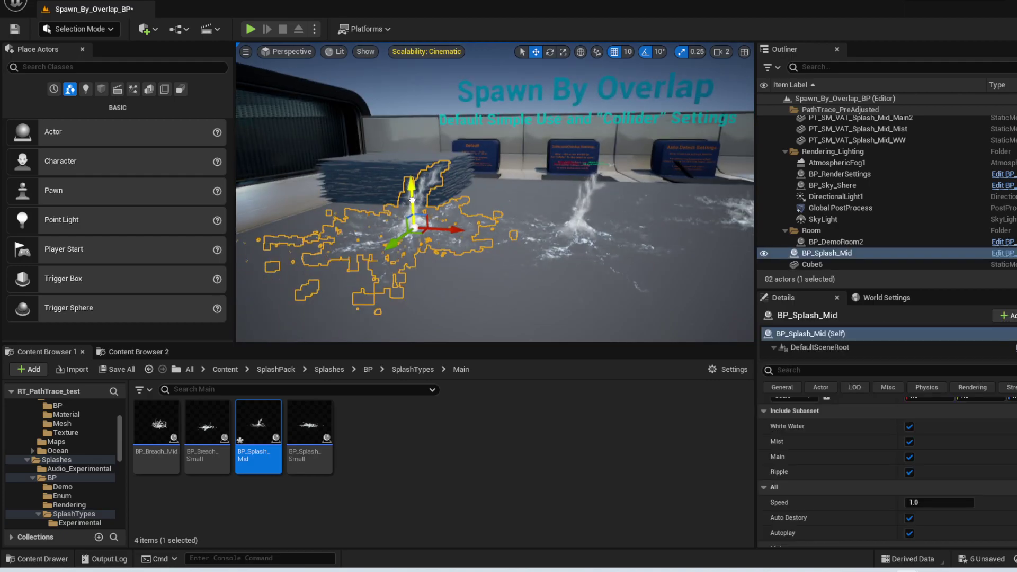
pyautogui.moveTo(449, 231); pyautogui.dragTo(398, 229)
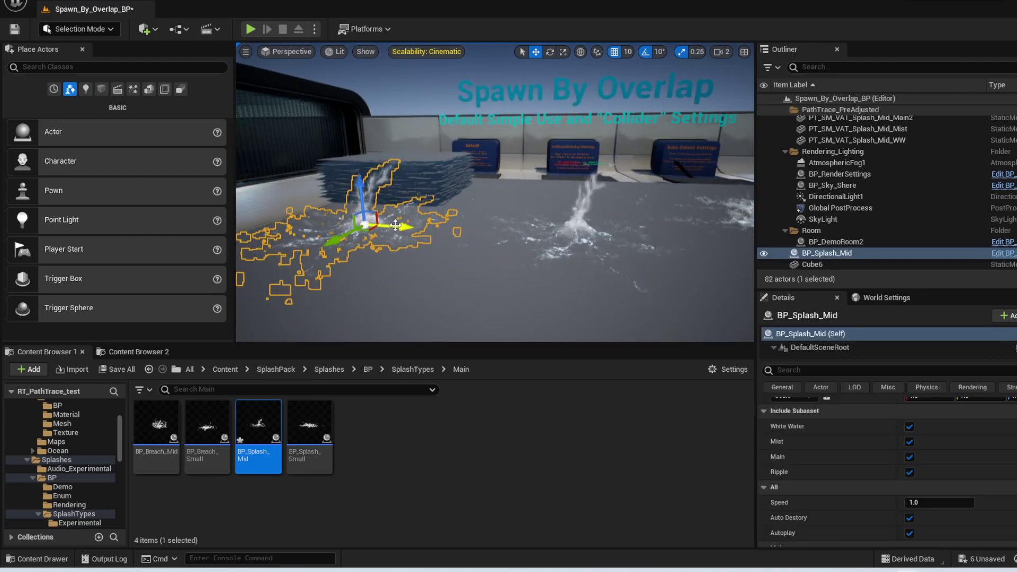
# Preview the placed splash in the Path Tracing view mode without its selection outline.
pyautogui.click(332, 52)
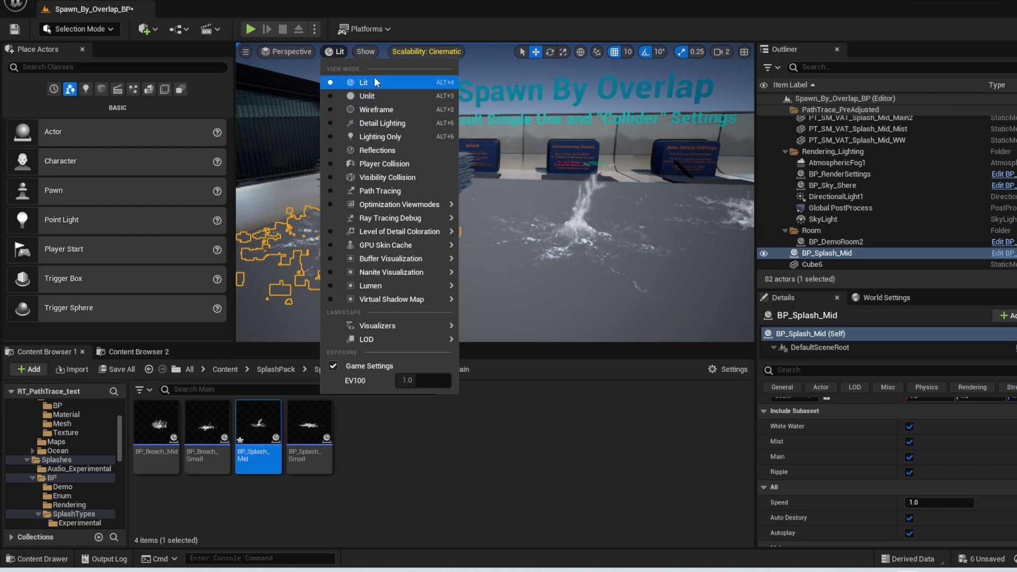
pyautogui.click(380, 191)
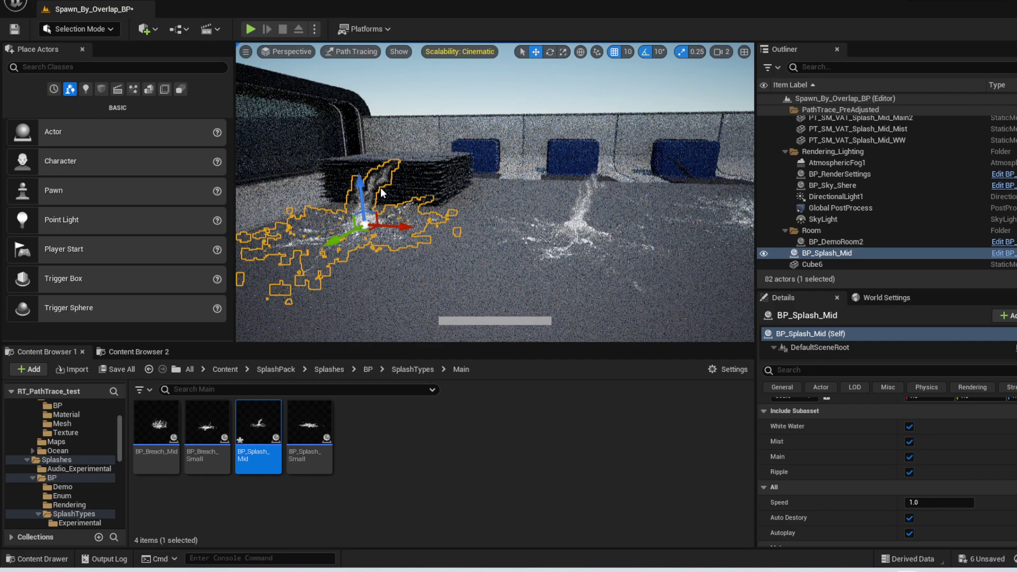
pyautogui.click(310, 162)
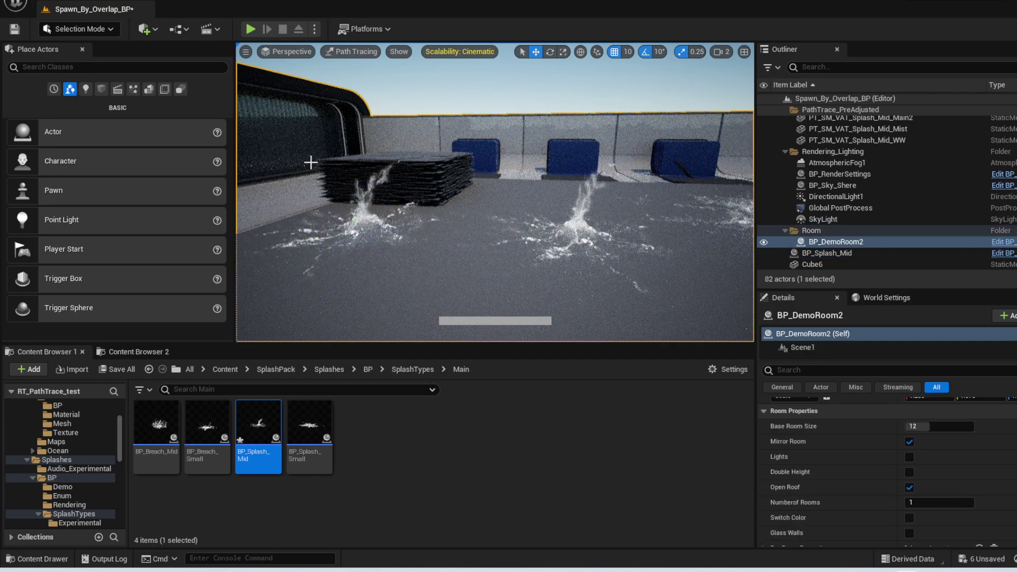
# Return the viewport to Lit mode and delete the placed BP_Splash_Mid actor.
pyautogui.click(362, 51)
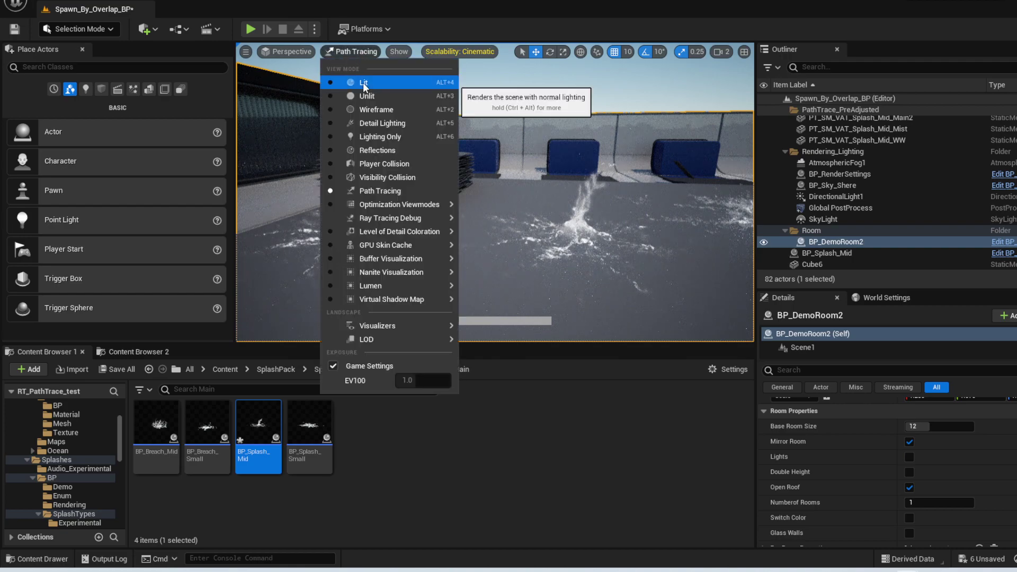
pyautogui.click(364, 82)
pyautogui.click(377, 209)
pyautogui.press('Delete')
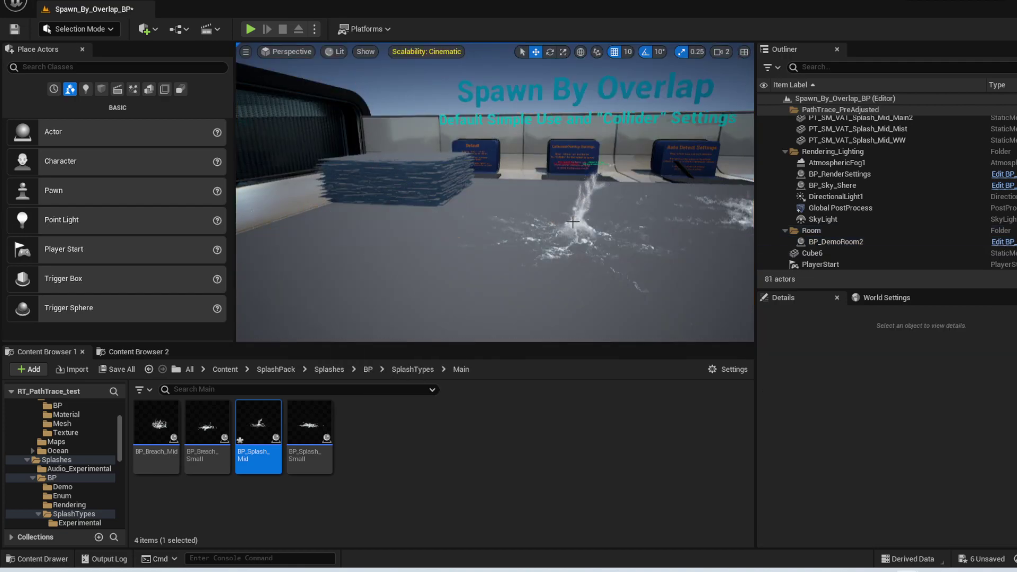
# Frame the PT_SM_VAT_Splash_Mid_Mist mesh in the viewport and recheck the BP_Splash_Mid blueprint's Evaluate World Position Offset settings.
pyautogui.click(540, 265)
pyautogui.press('f')
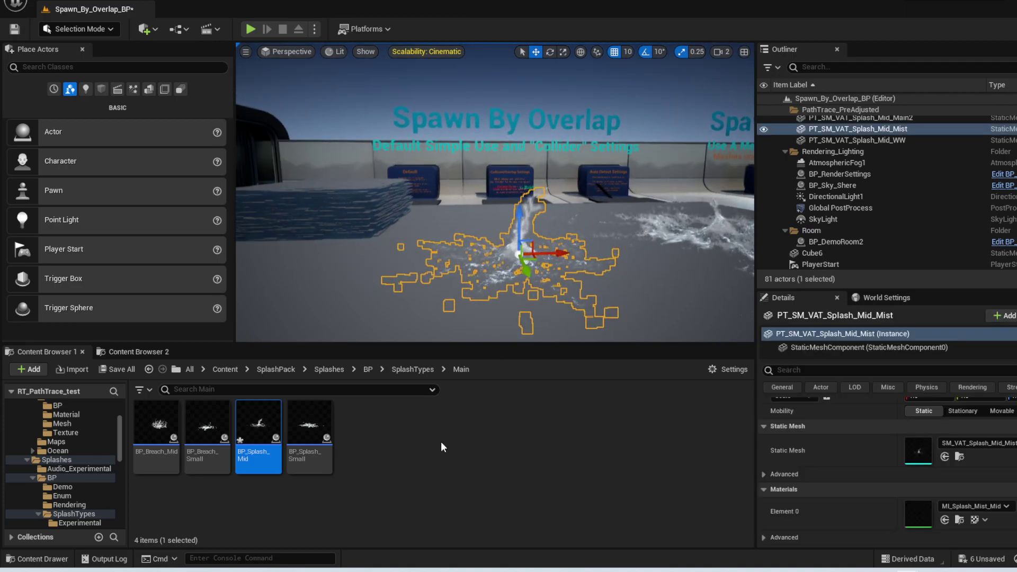
pyautogui.doubleClick(258, 432)
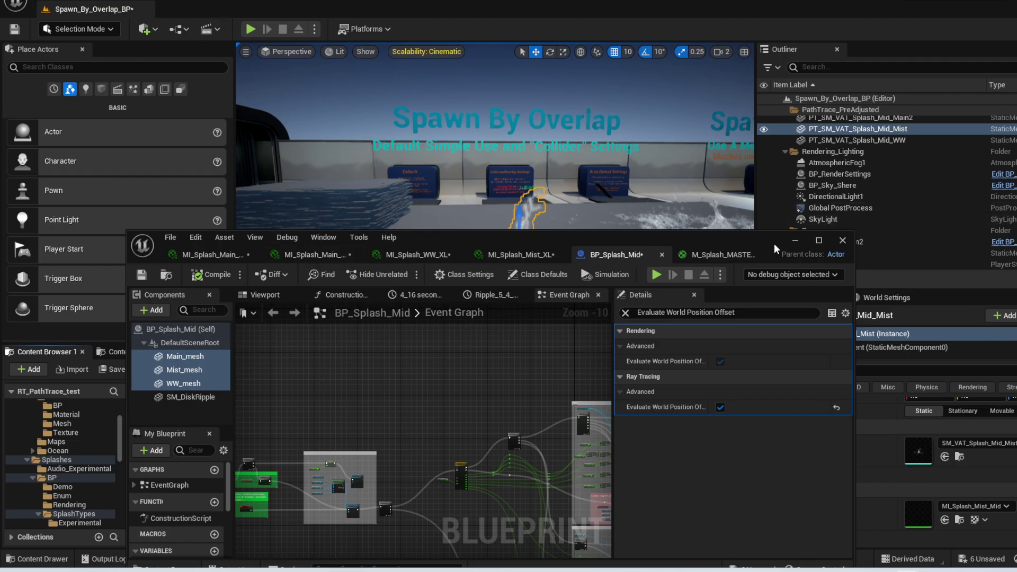
pyautogui.click(795, 240)
pyautogui.press('f')
pyautogui.press('w')
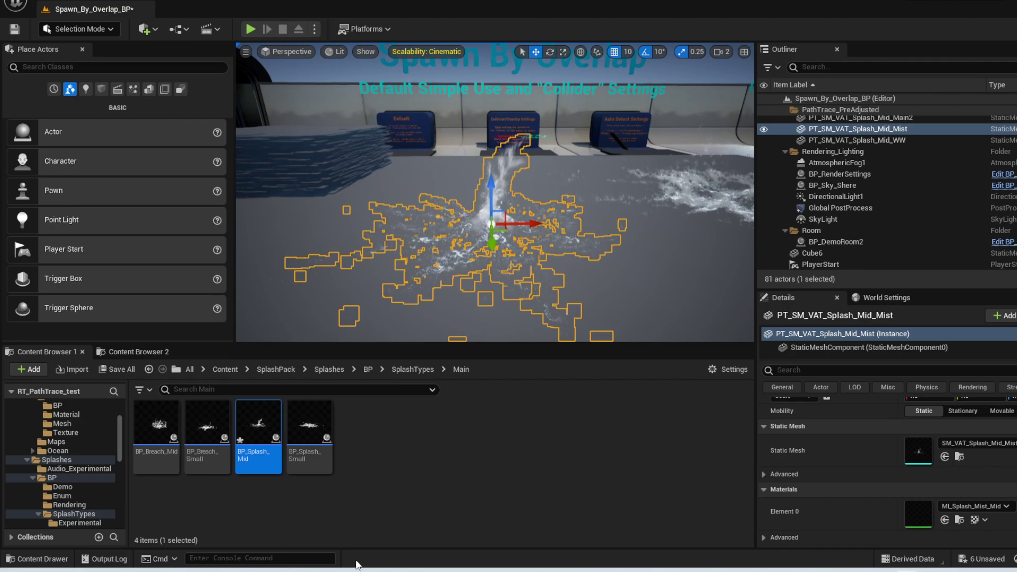
# Revisit the Path Tracer documentation in the browser and highlight "Evaluate World Position Offset" again before returning to the level.
pyautogui.hotkey('alt', 'Tab')
pyautogui.click(645, 349)
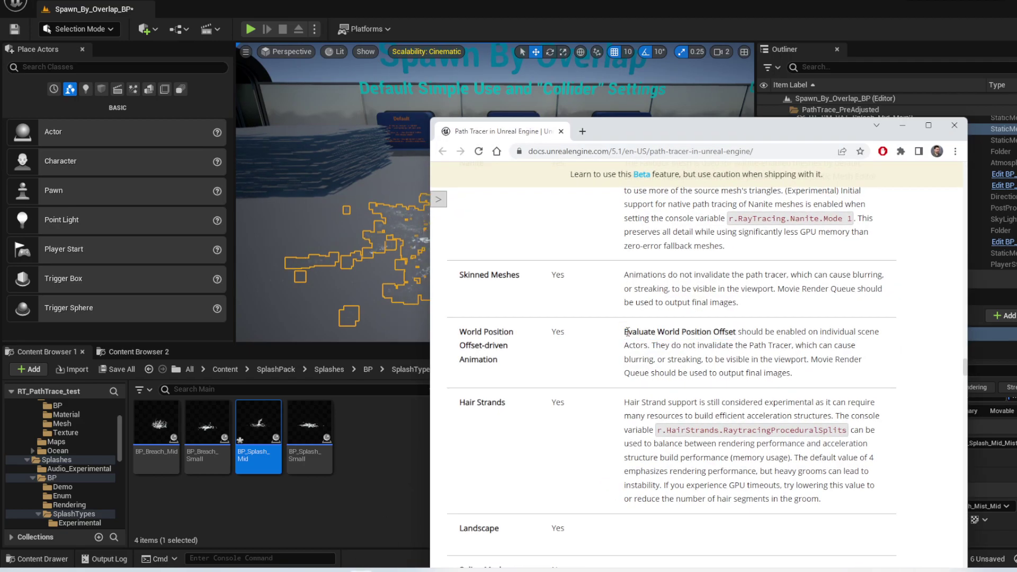
pyautogui.moveTo(625, 332); pyautogui.dragTo(720, 332)
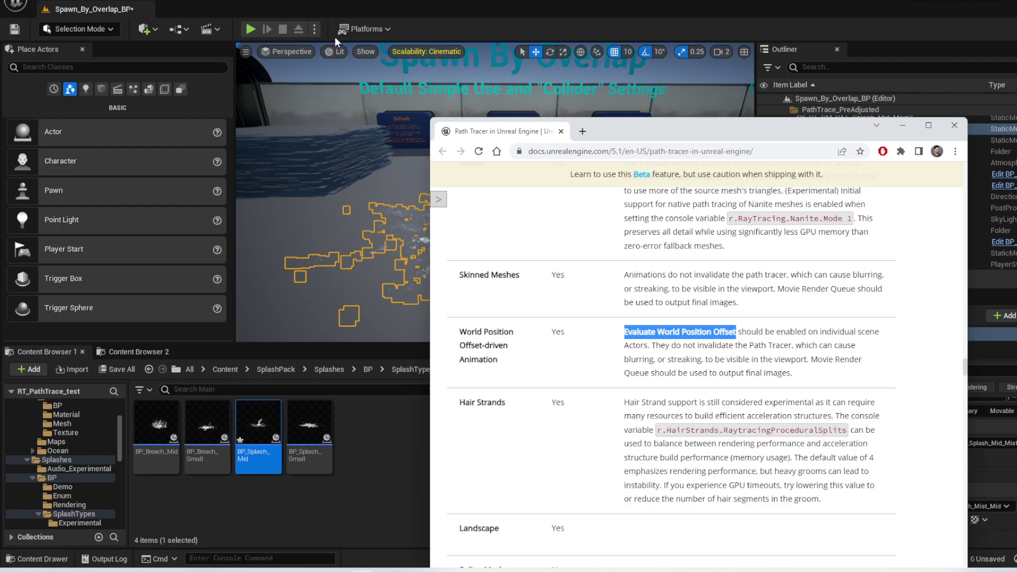
pyautogui.click(336, 53)
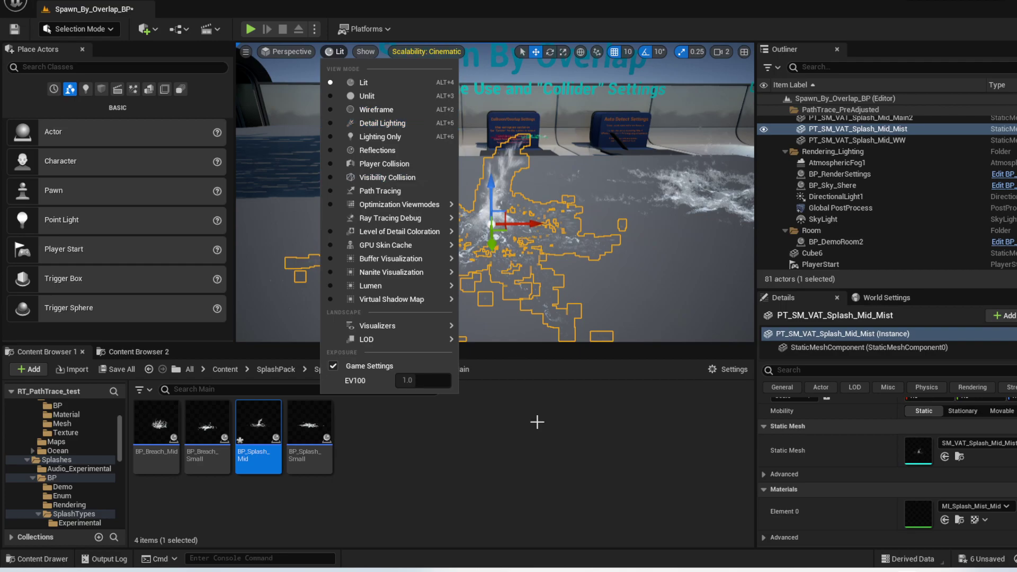
pyautogui.click(362, 571)
pyautogui.click(652, 340)
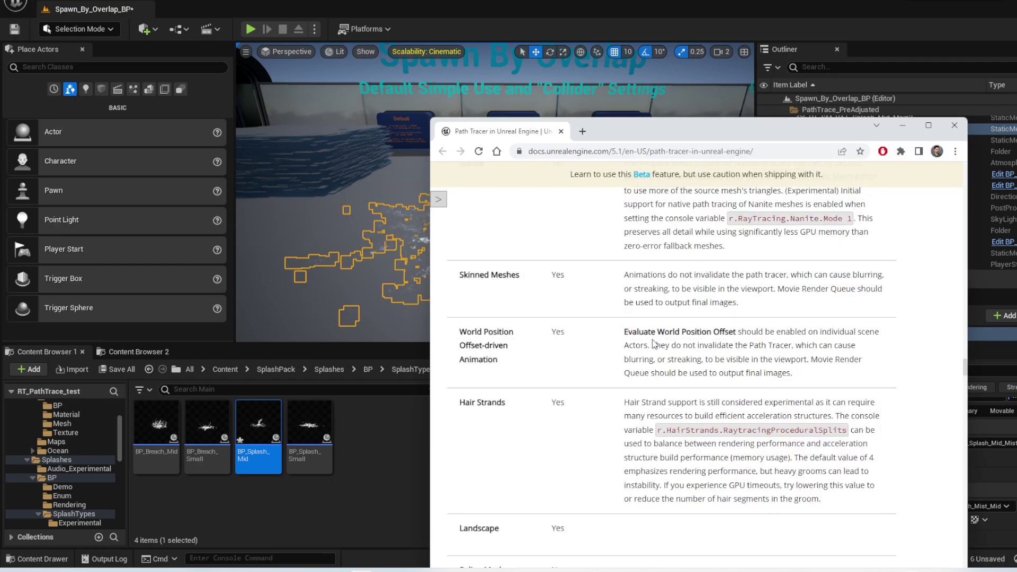
pyautogui.moveTo(739, 332); pyautogui.dragTo(622, 332)
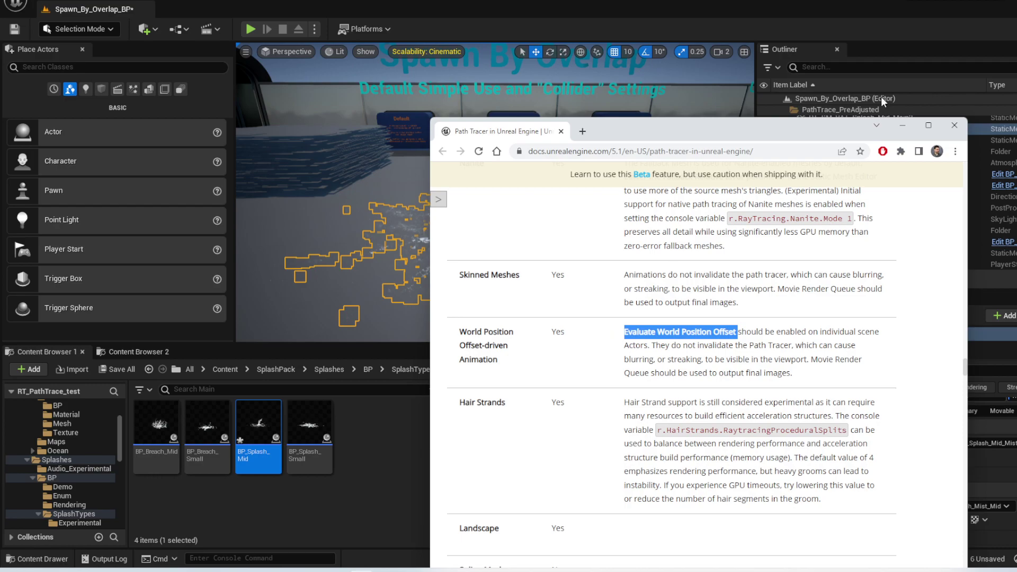
pyautogui.hotkey('alt', 'Tab')
# Inspect the pre-adjusted splash meshes in the level, selecting PT_SM_VAT_Splash_Mid_Main2 and PT_SM_VAT_Splash_Mid_Mist in turn.
pyautogui.click(377, 150)
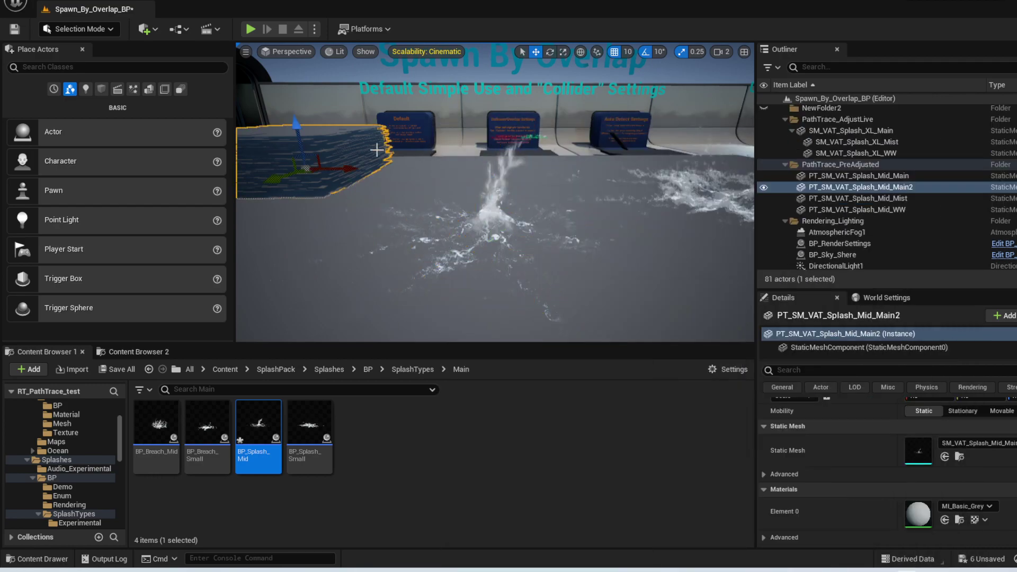
pyautogui.moveTo(479, 144); pyautogui.dragTo(491, 236, button='right')
pyautogui.click(490, 236)
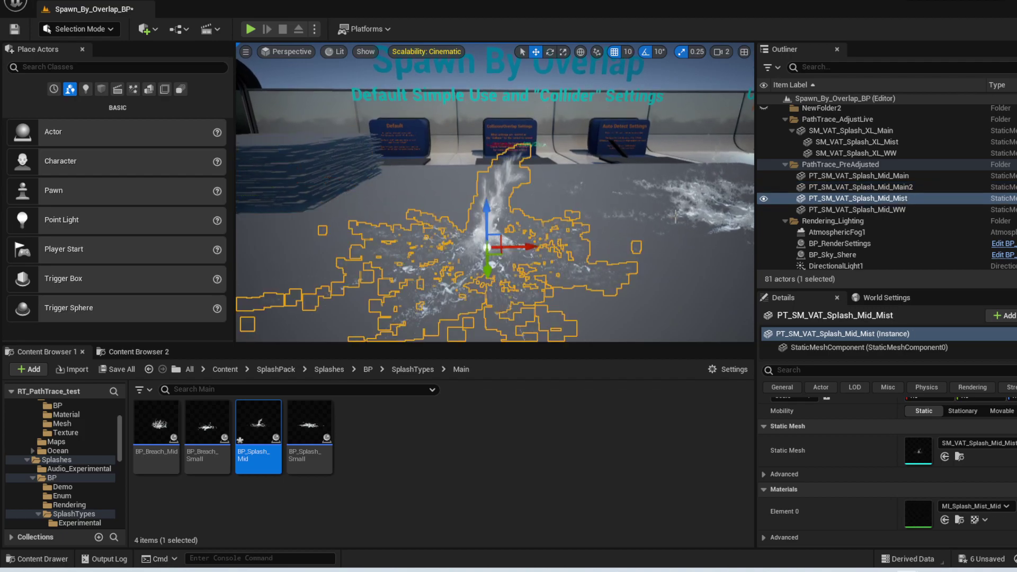
pyautogui.click(424, 162)
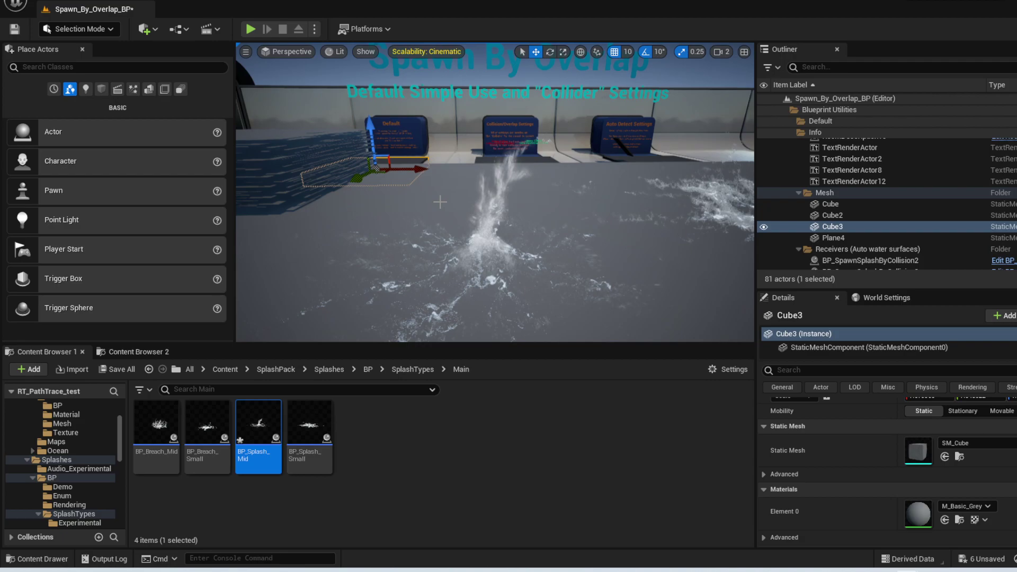
# Switch the viewport to Path Tracing and examine how the pre-adjusted splash meshes render.
pyautogui.click(335, 52)
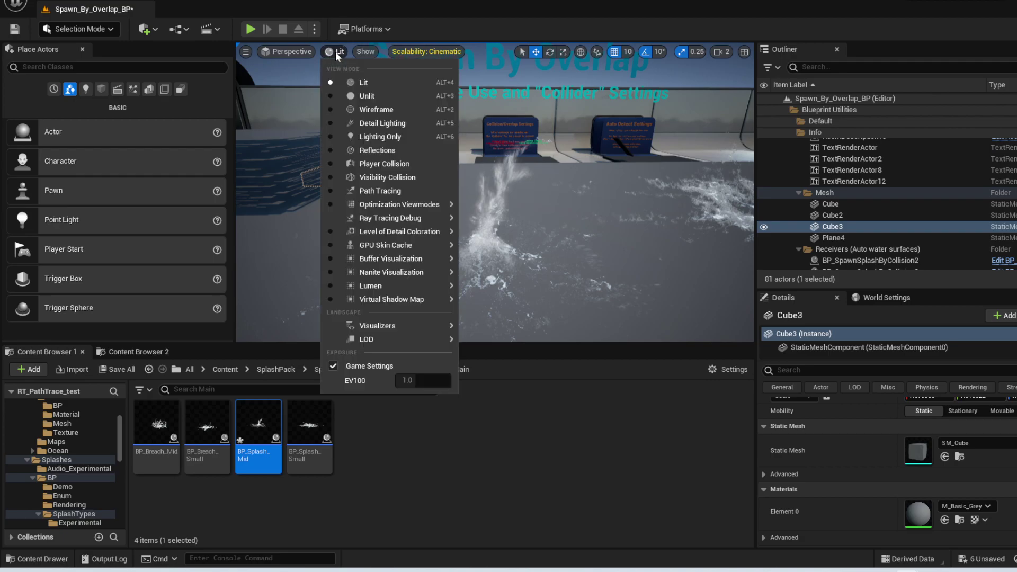
pyautogui.click(373, 191)
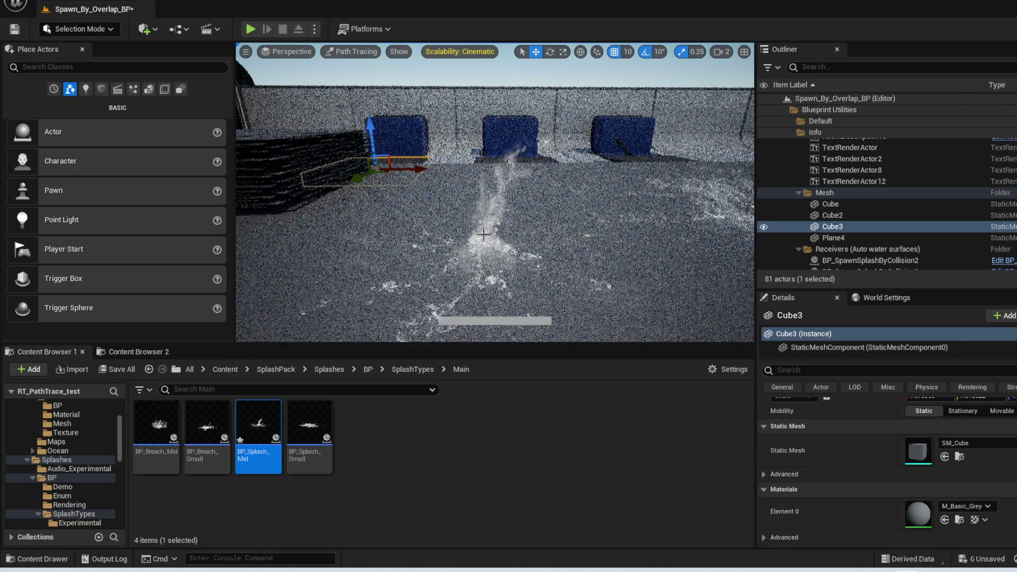
pyautogui.moveTo(479, 236); pyautogui.dragTo(481, 227, button='right')
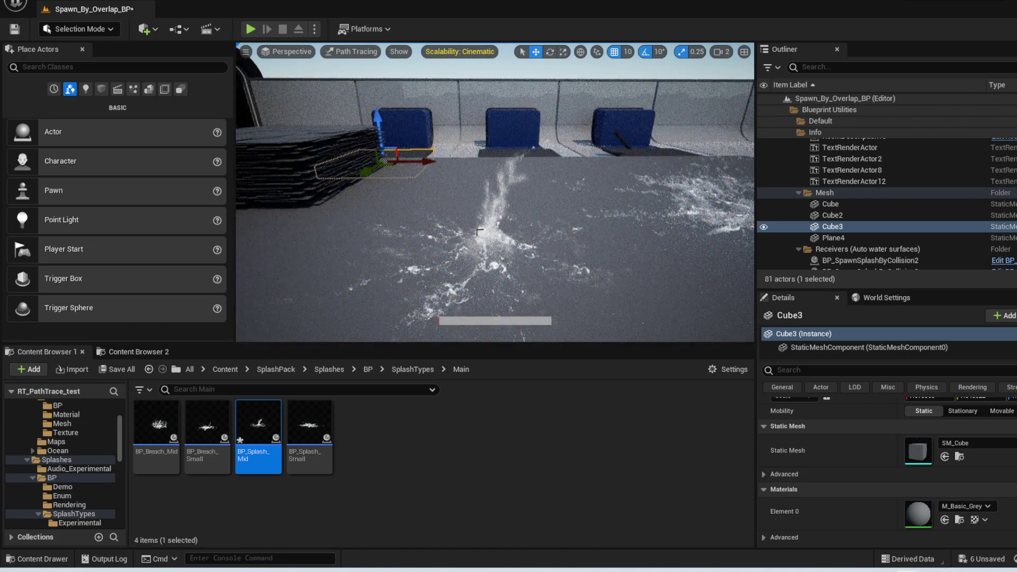
# Return the viewport to Lit mode and look over both splashes on the floor.
pyautogui.click(353, 50)
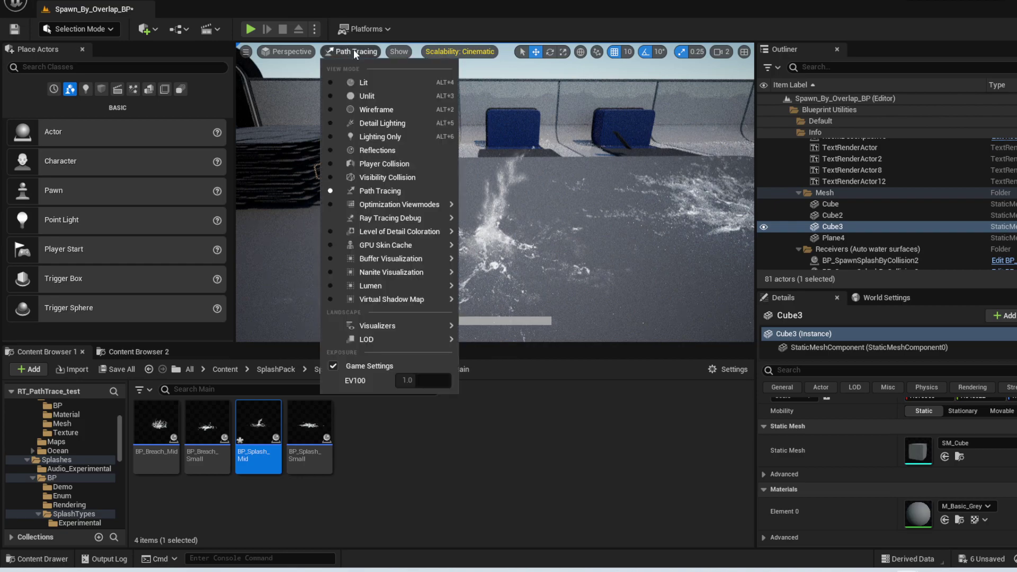
pyautogui.click(356, 82)
pyautogui.moveTo(356, 85); pyautogui.dragTo(345, 90, button='right')
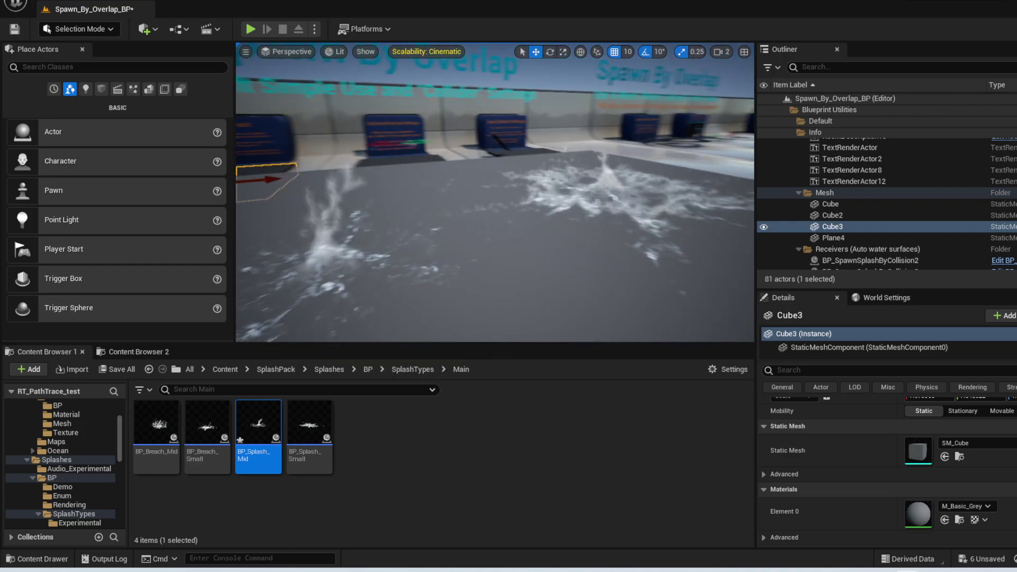
pyautogui.moveTo(658, 190); pyautogui.dragTo(593, 190, button='right')
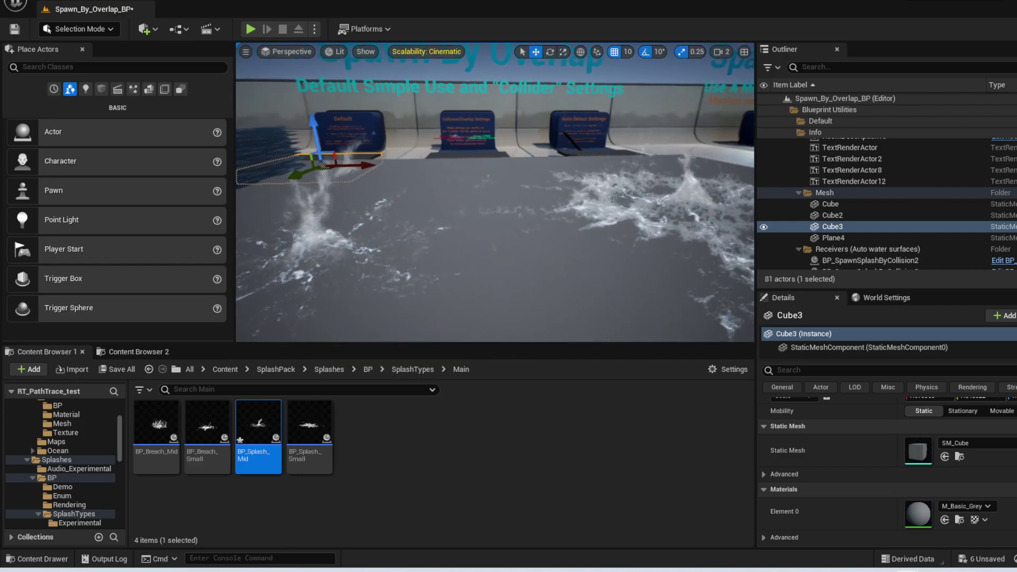
pyautogui.click(657, 190)
pyautogui.moveTo(657, 190); pyautogui.dragTo(609, 173, button='right')
# Open the MI_Splash_Mist material instance used by PT_SM_VAT_Splash_Mid_Mist, move its editor clear of the splash and remove the splash's selection outline.
pyautogui.click(334, 210)
pyautogui.scroll(-2, 956, 481)
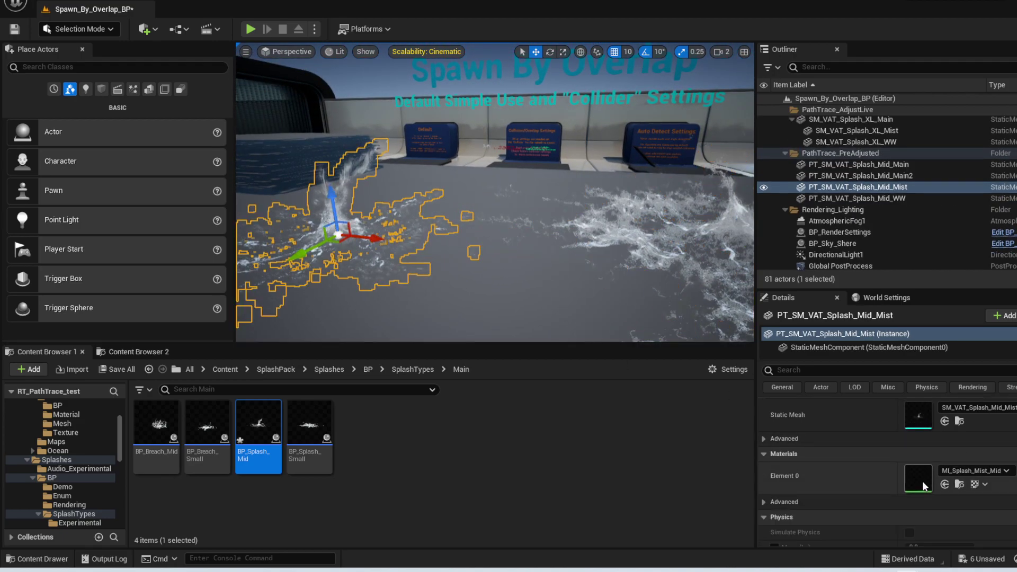
pyautogui.doubleClick(923, 480)
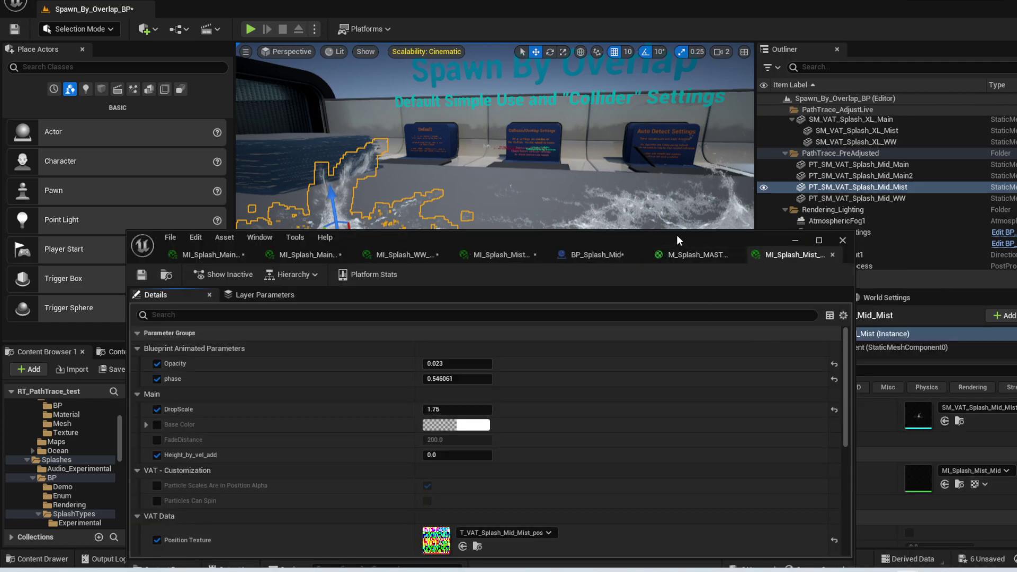
pyautogui.moveTo(676, 234); pyautogui.dragTo(924, 262)
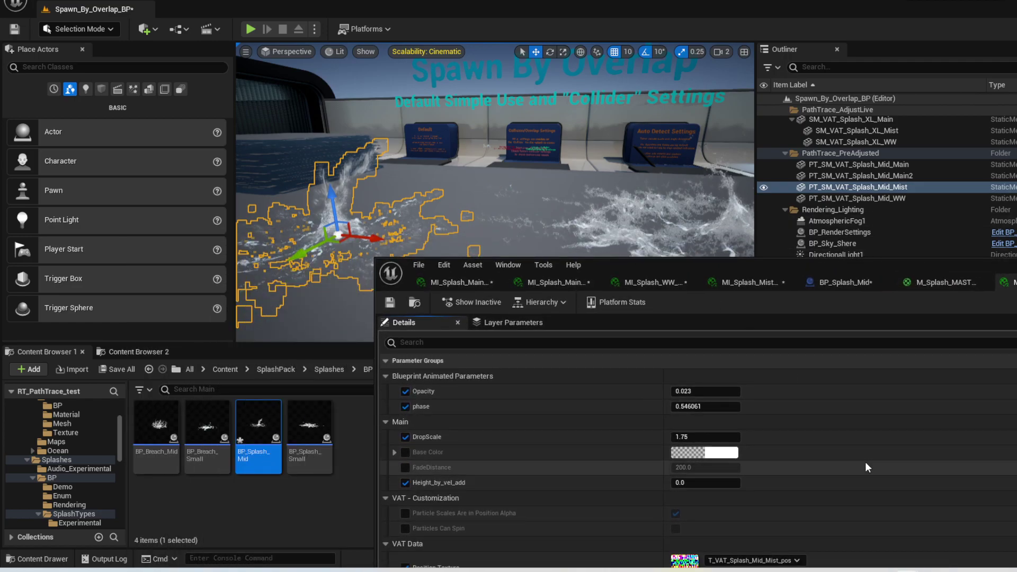
pyautogui.click(498, 212)
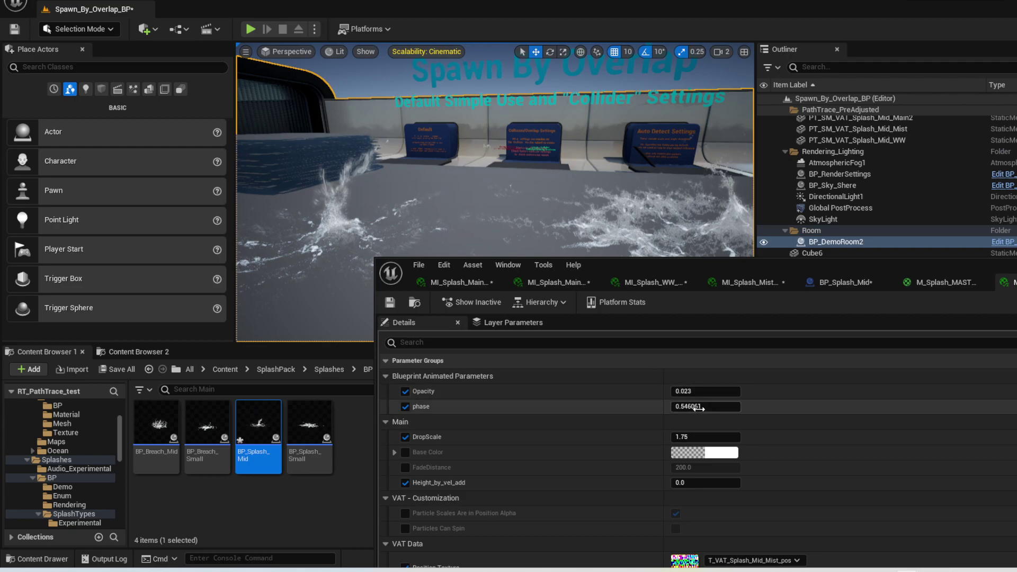
# Set the mist material instance's phase to 0.514061 and move its editor clear of the XL splash.
pyautogui.moveTo(699, 408)
pyautogui.mouseDown()
pyautogui.moveTo(385, 409)
pyautogui.moveTo(697, 408)
pyautogui.mouseUp()
pyautogui.moveTo(1000, 270); pyautogui.dragTo(422, 331)
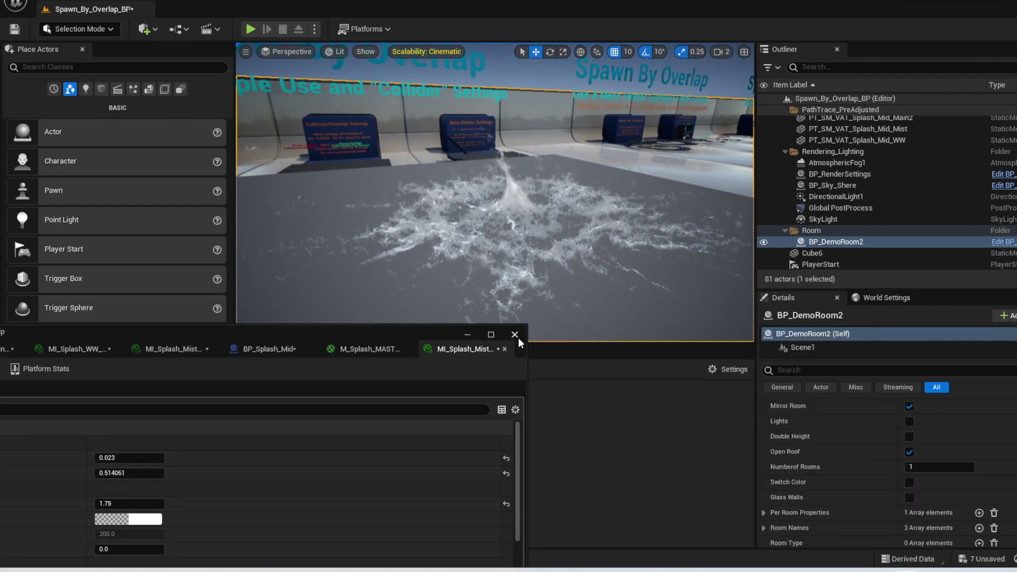
pyautogui.moveTo(376, 328); pyautogui.dragTo(754, 331)
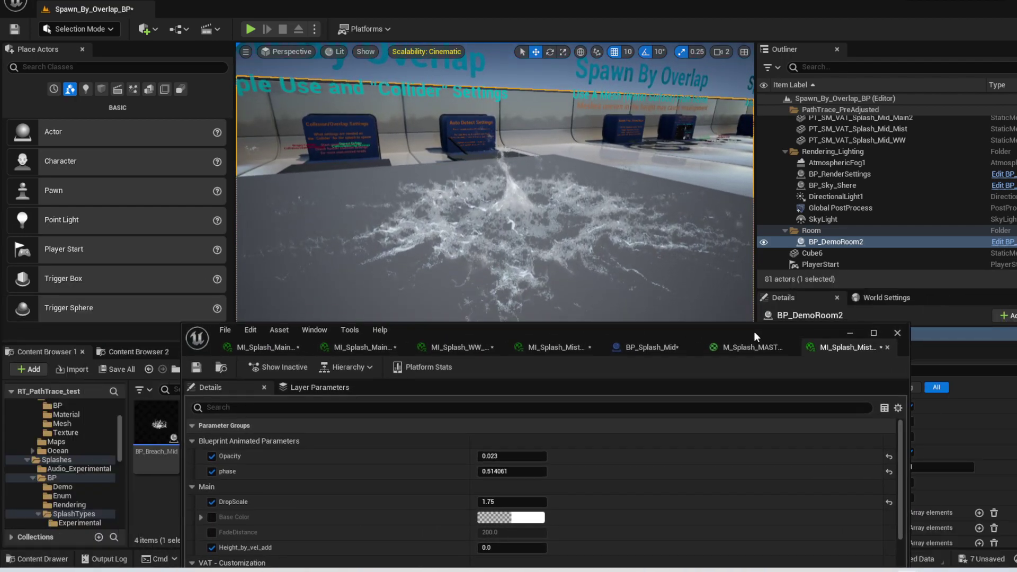
# Open the material instances assigned to SM_VAT_Splash_XL_Main, SM_VAT_Splash_XL_Mist and SM_VAT_Splash_XL_WW.
pyautogui.click(536, 232)
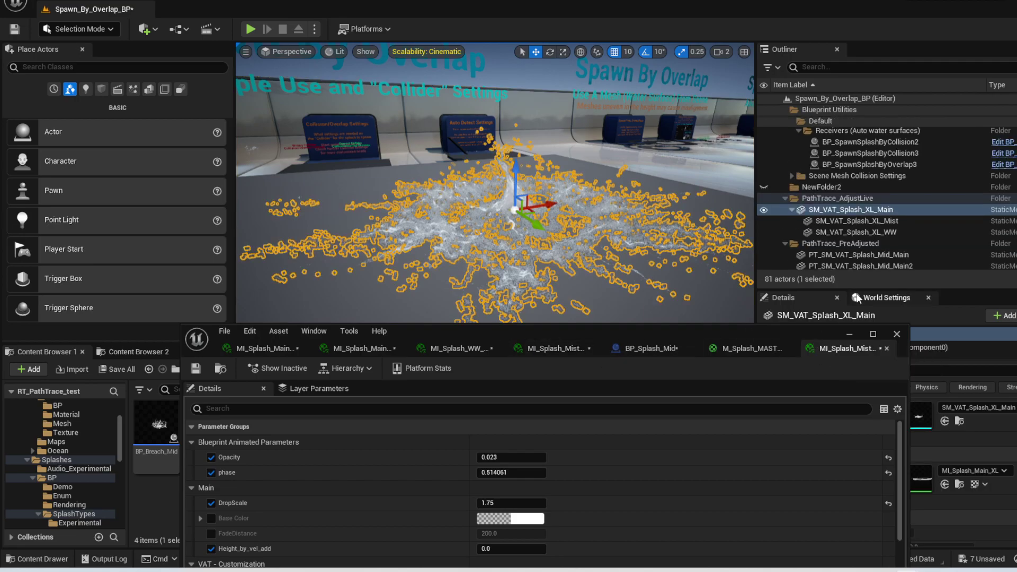
pyautogui.moveTo(792, 331); pyautogui.dragTo(551, 322)
pyautogui.doubleClick(914, 471)
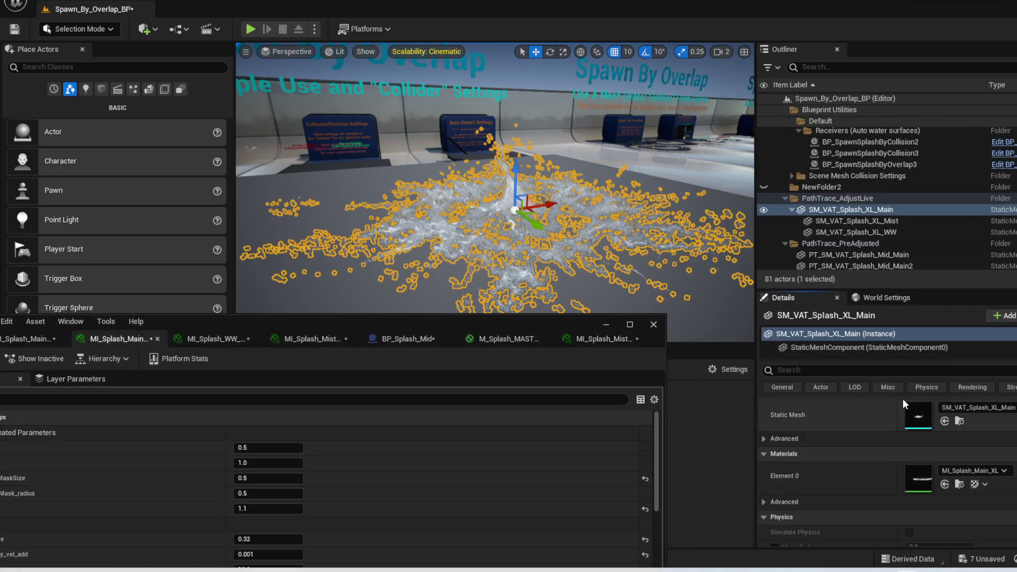
pyautogui.click(838, 220)
pyautogui.doubleClick(918, 476)
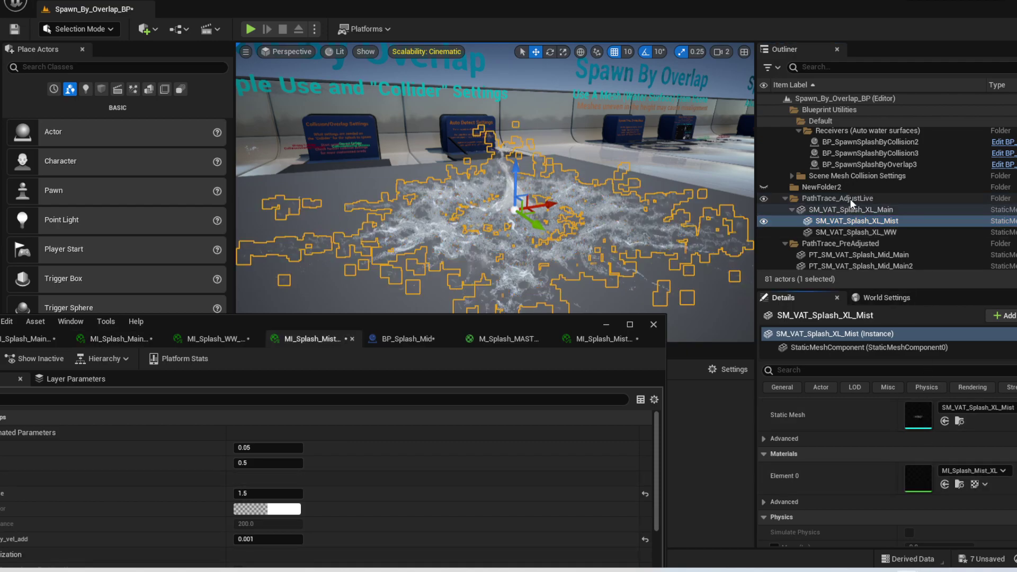
pyautogui.click(862, 233)
pyautogui.doubleClick(917, 477)
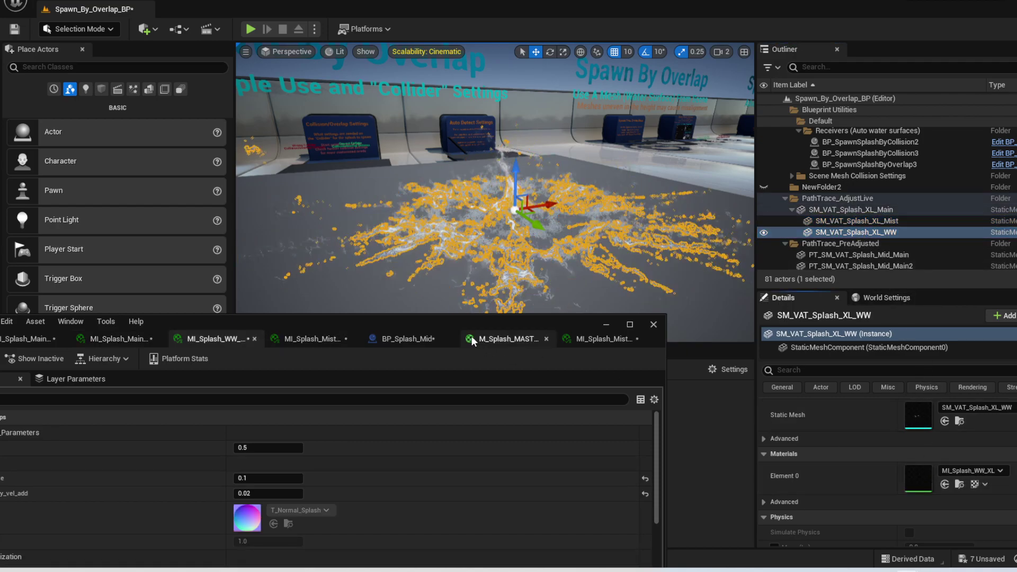
# Clear the XL splash's selection outline and switch the viewport to Path Tracing with the whole splash in view.
pyautogui.moveTo(471, 321); pyautogui.dragTo(792, 279)
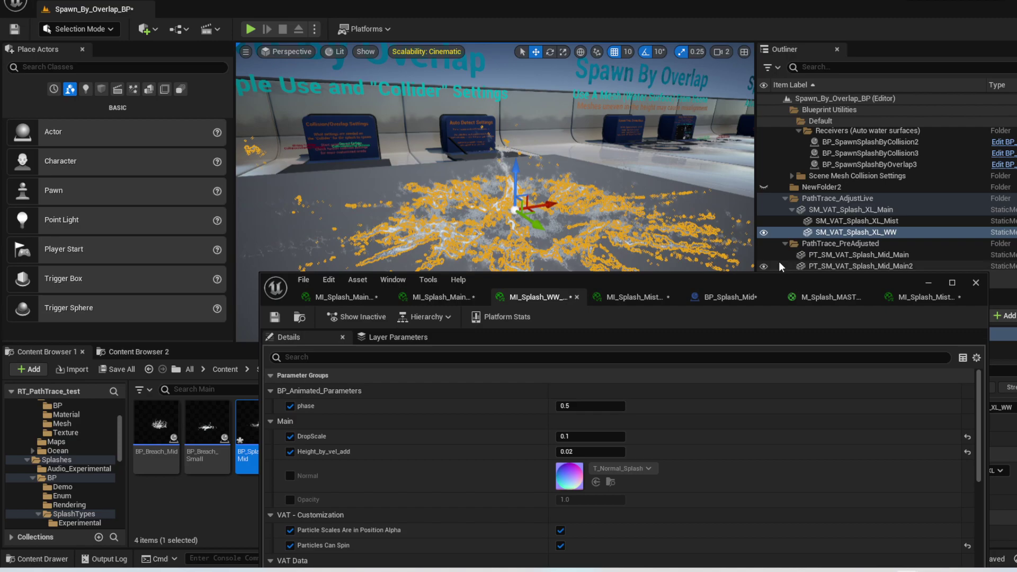
pyautogui.moveTo(704, 222); pyautogui.dragTo(668, 252, button='right')
pyautogui.moveTo(784, 281); pyautogui.dragTo(770, 363)
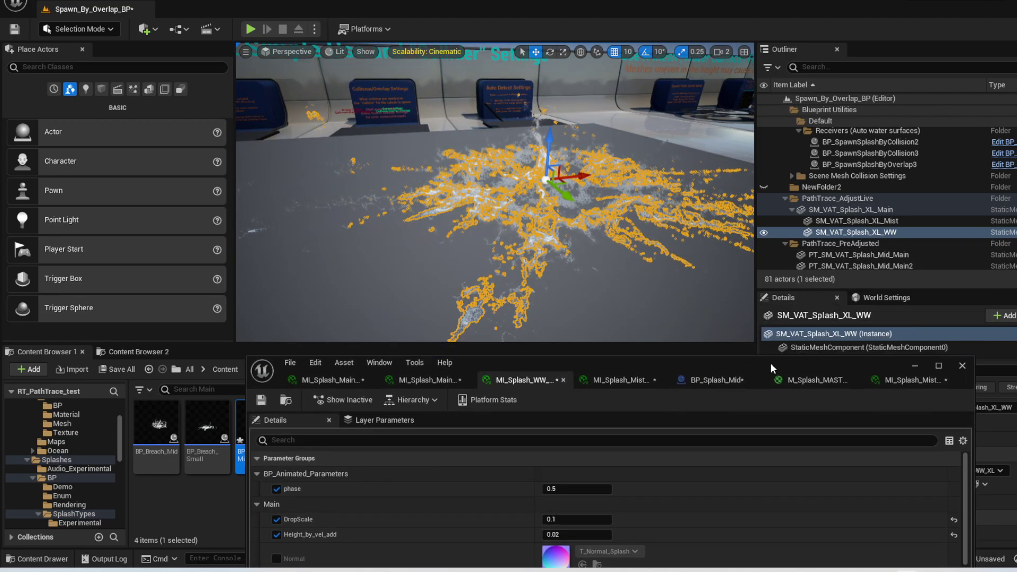
pyautogui.click(365, 137)
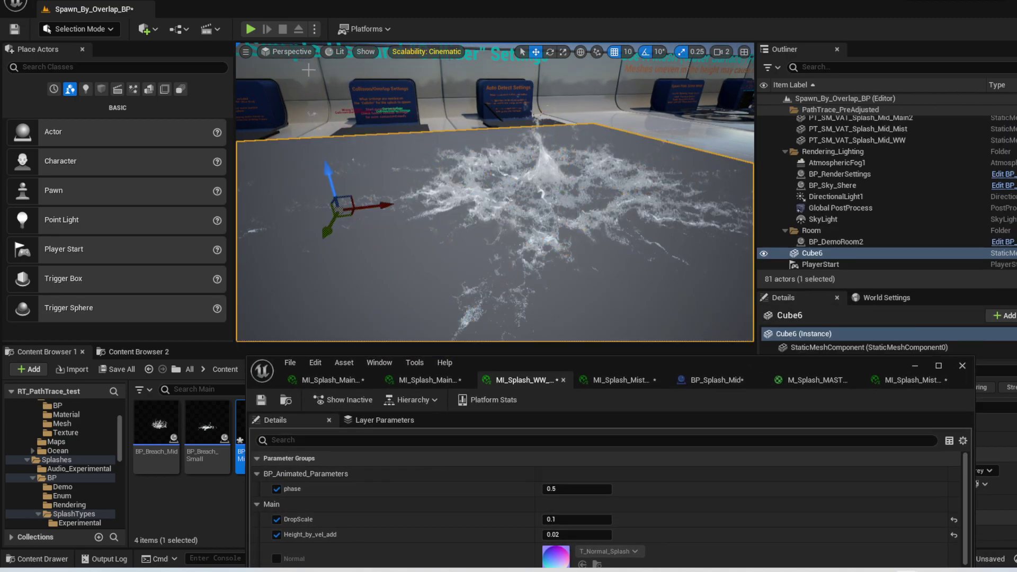
pyautogui.click(334, 53)
pyautogui.click(380, 191)
pyautogui.moveTo(505, 166)
pyautogui.mouseDown(button='right')
pyautogui.moveTo(530, 152)
pyautogui.moveTo(511, 157)
pyautogui.mouseUp(button='right')
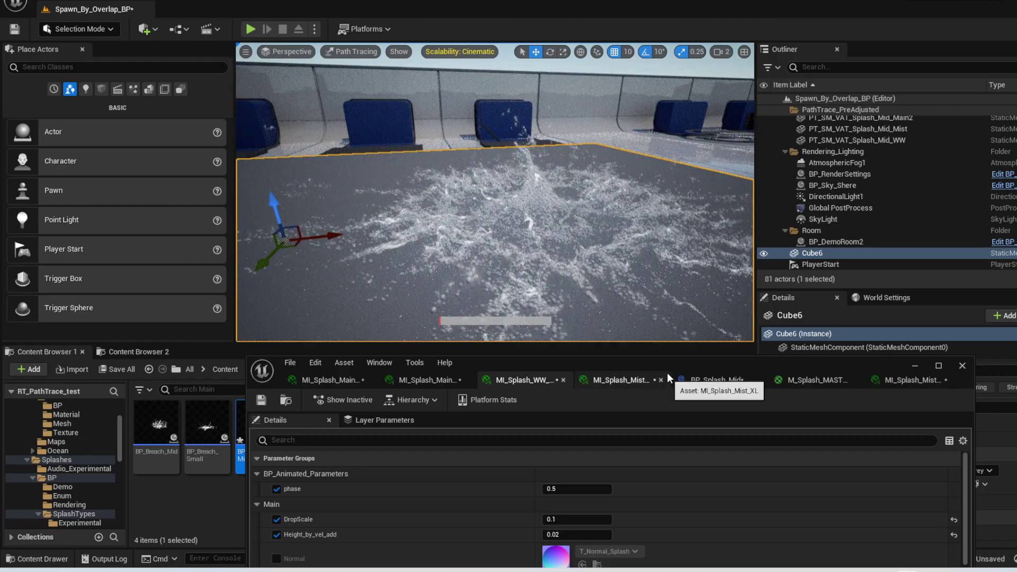
# Compare how the pre-adjusted Mid splash and the unadjusted XL splash render in the path-traced viewport.
pyautogui.moveTo(666, 373); pyautogui.dragTo(663, 317)
pyautogui.moveTo(405, 198); pyautogui.dragTo(323, 198, button='right')
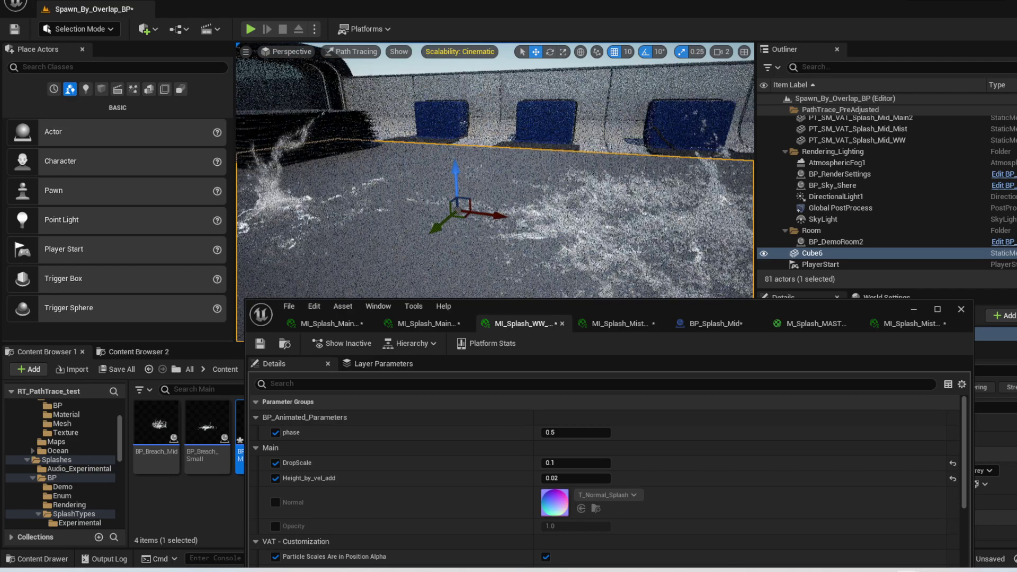
pyautogui.moveTo(405, 198); pyautogui.dragTo(328, 191, button='right')
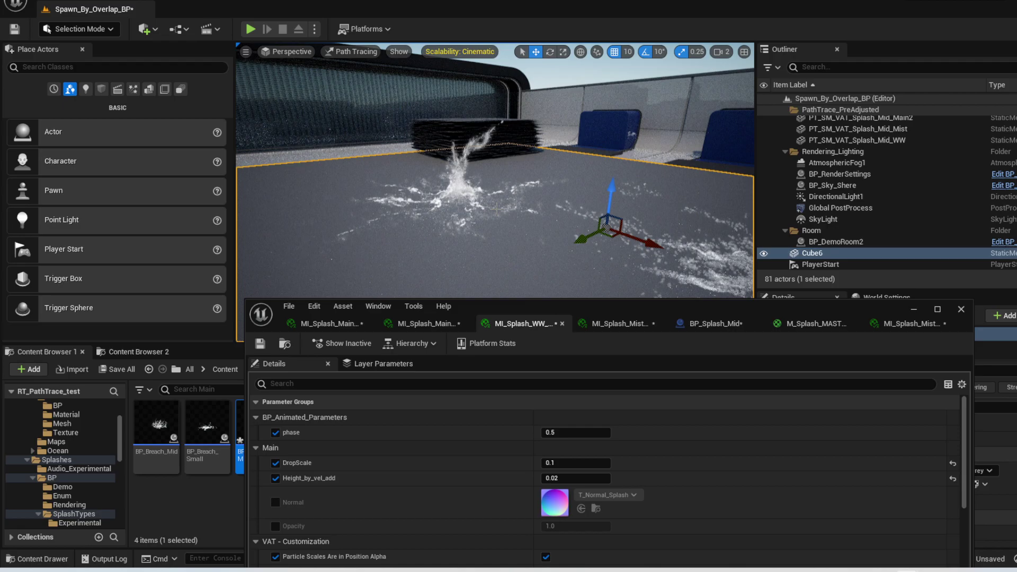
pyautogui.moveTo(495, 198)
pyautogui.mouseDown(button='right')
pyautogui.moveTo(717, 176)
pyautogui.moveTo(522, 217)
pyautogui.moveTo(540, 225)
pyautogui.mouseUp(button='right')
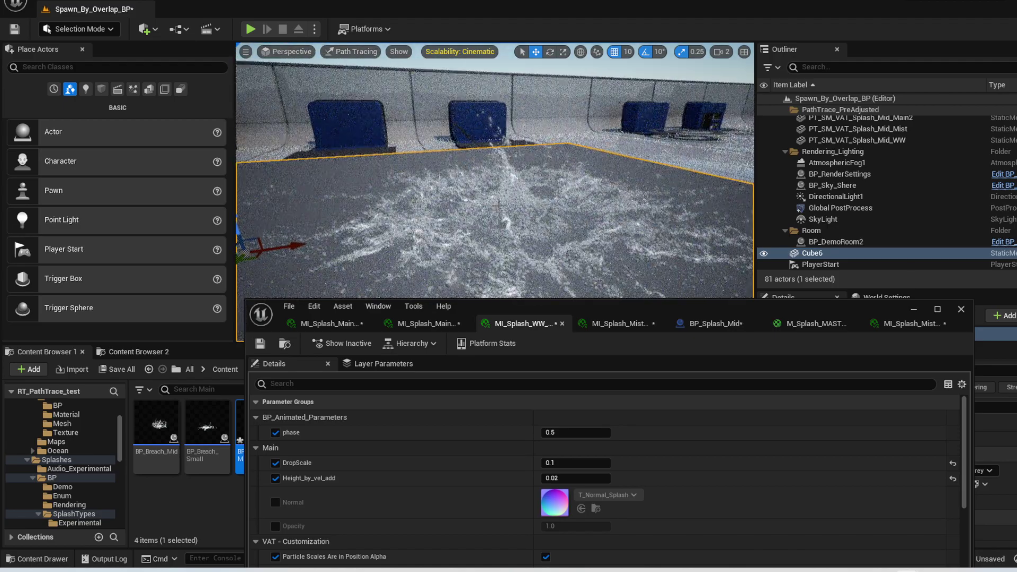
pyautogui.moveTo(758, 304); pyautogui.dragTo(788, 249)
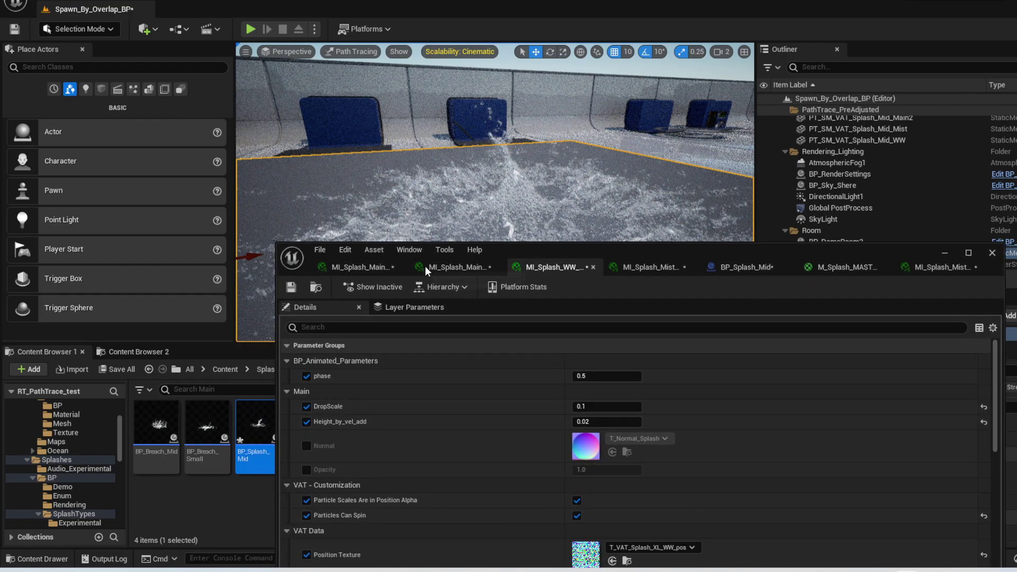
pyautogui.moveTo(696, 263); pyautogui.dragTo(303, 394)
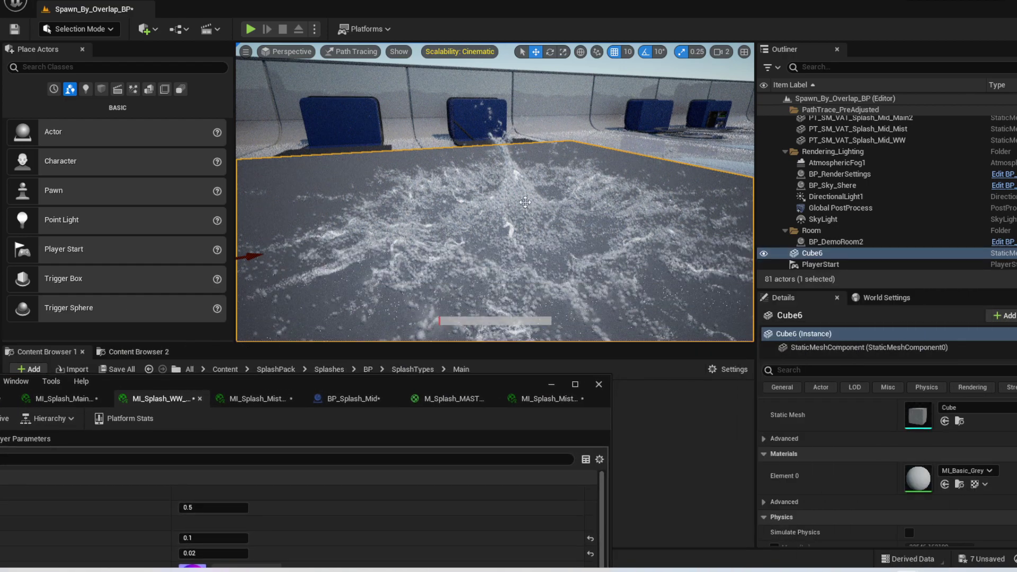
# Hide SM_VAT_Splash_XL_WW and SM_VAT_Splash_XL_Mist so that only the XL splash's main mesh is displayed.
pyautogui.click(521, 202)
pyautogui.click(763, 232)
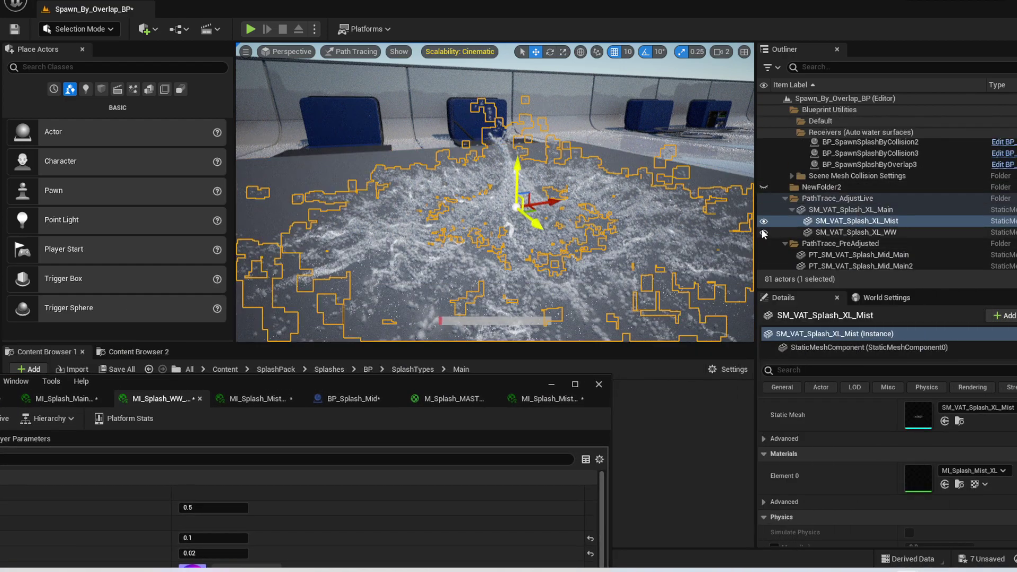
pyautogui.click(765, 222)
pyautogui.click(816, 210)
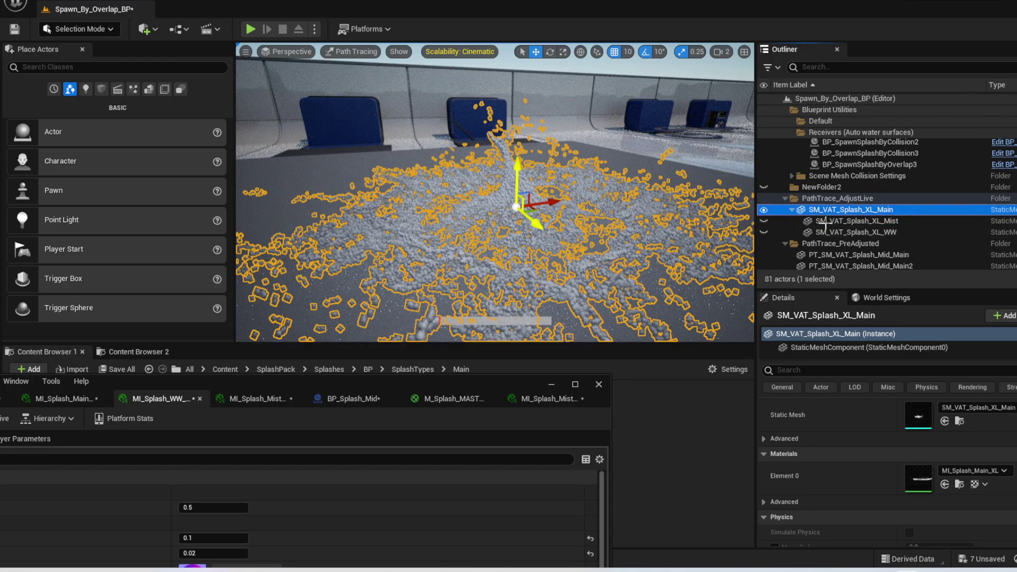
pyautogui.click(677, 259)
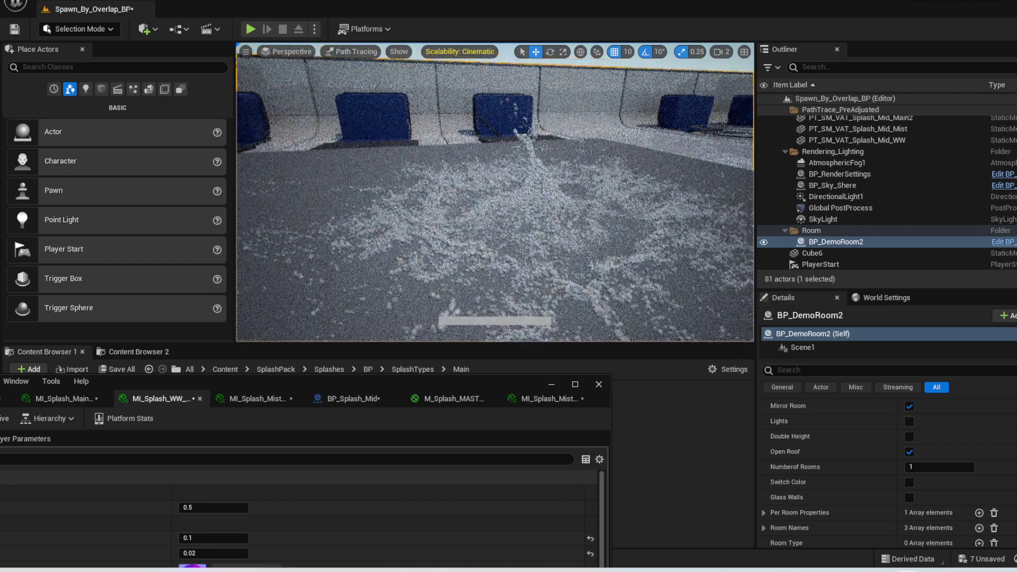
# Set the Opacity of SM_VAT_Splash_XL_Main's material instance to 0.1 and view the splash without its selection outline.
pyautogui.click(542, 186)
pyautogui.doubleClick(909, 473)
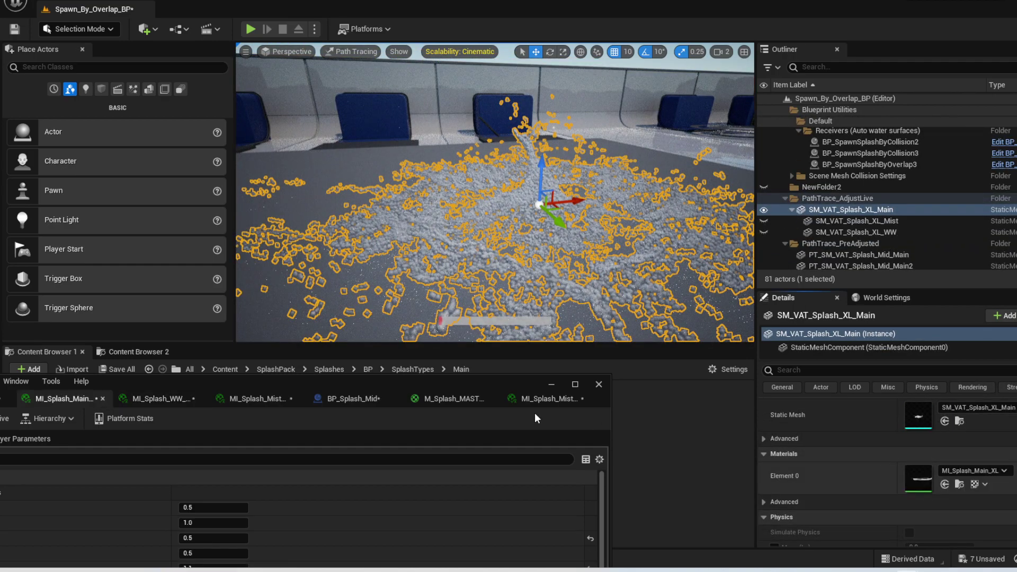
pyautogui.moveTo(512, 379); pyautogui.dragTo(937, 310)
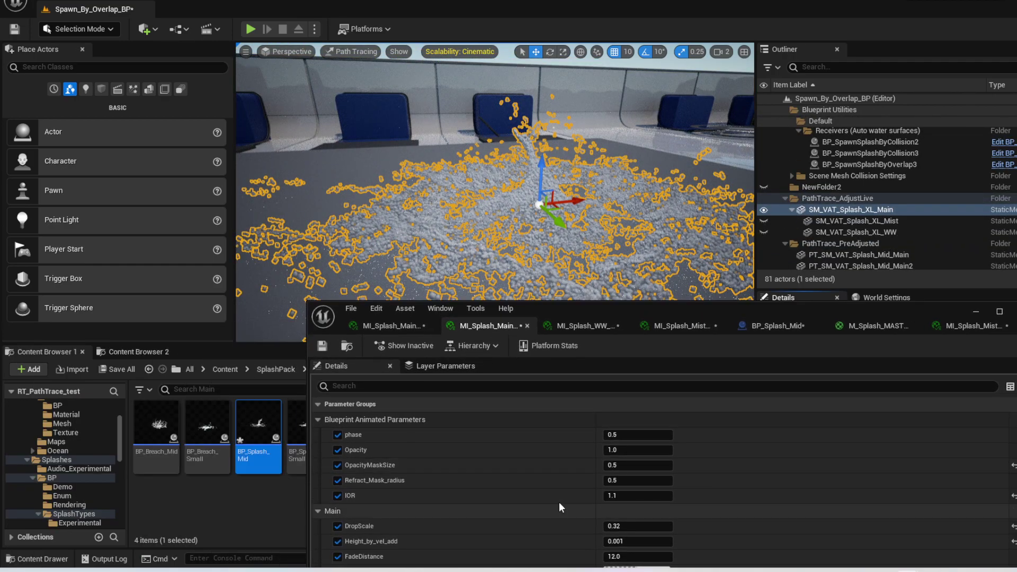
pyautogui.click(616, 451)
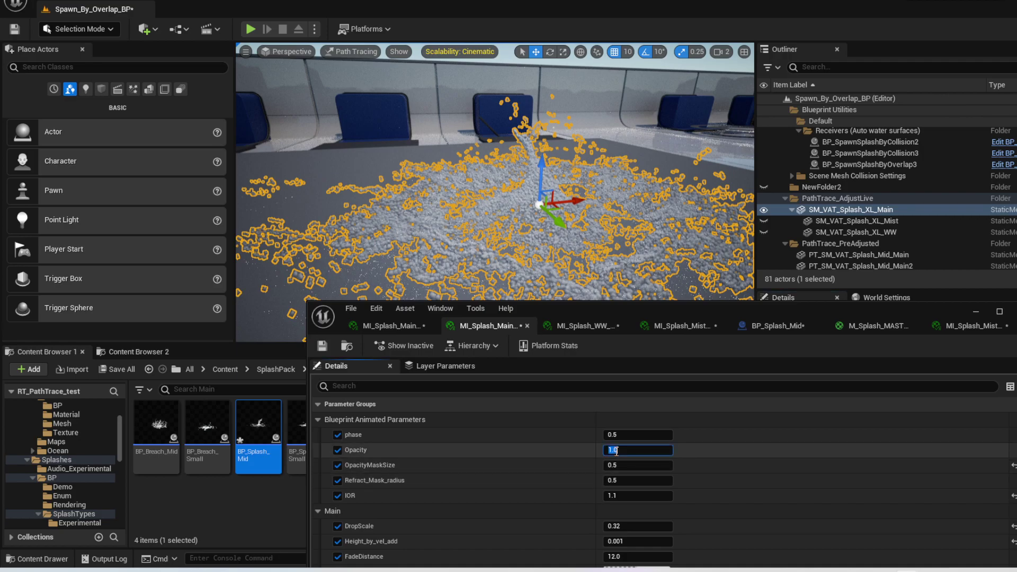
pyautogui.write('.1')
pyautogui.press('Return')
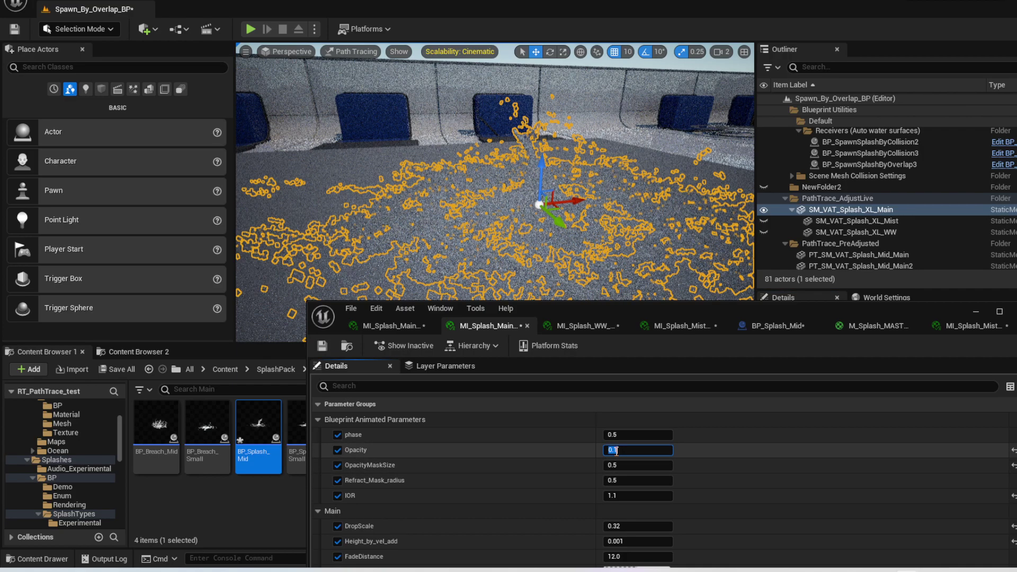
pyautogui.click(416, 145)
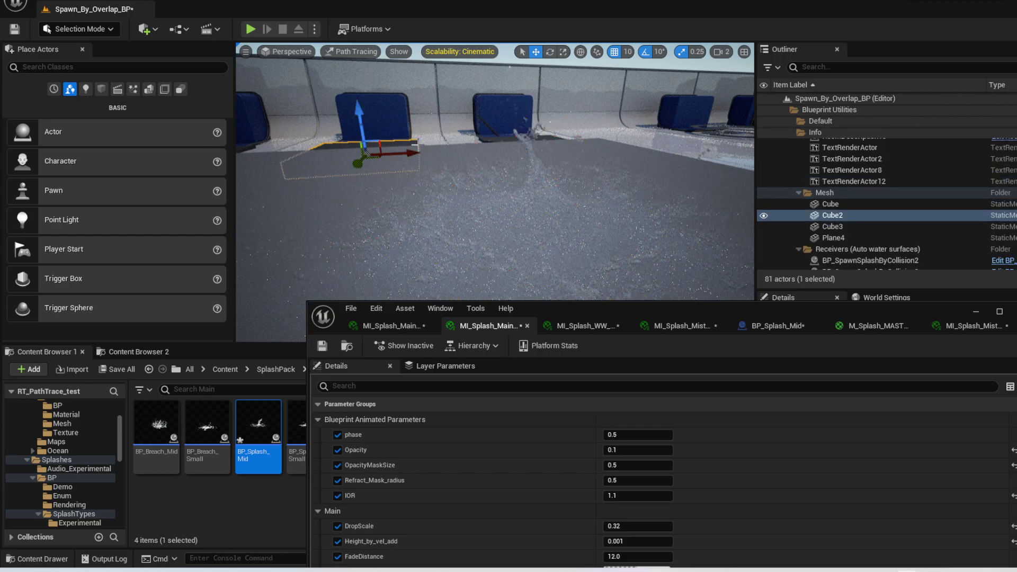
pyautogui.moveTo(495, 192); pyautogui.dragTo(495, 198, button='middle')
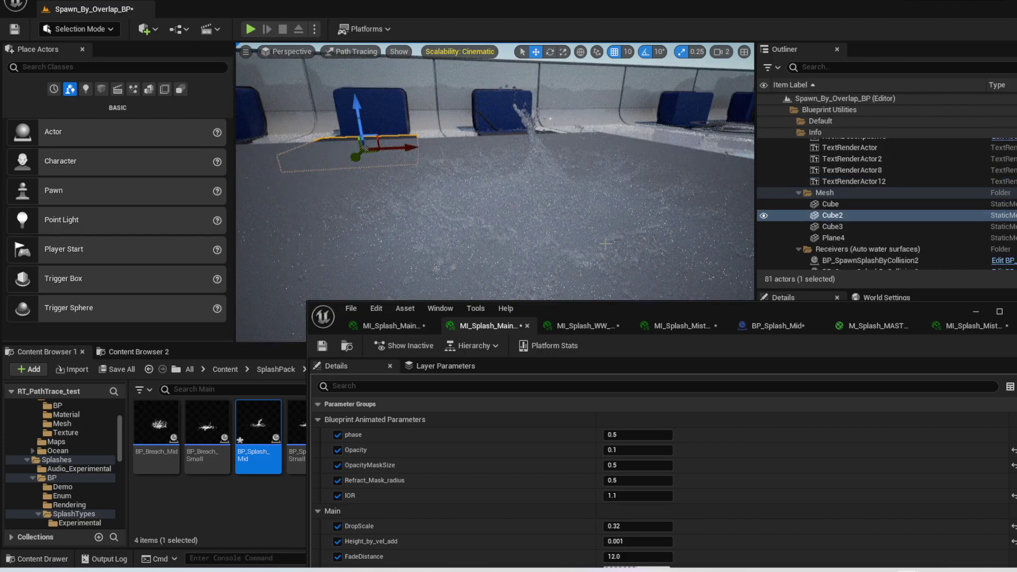
# Set the XL main splash material's IOR to 1.3 and its DropScale to 0.23.
pyautogui.click(612, 495)
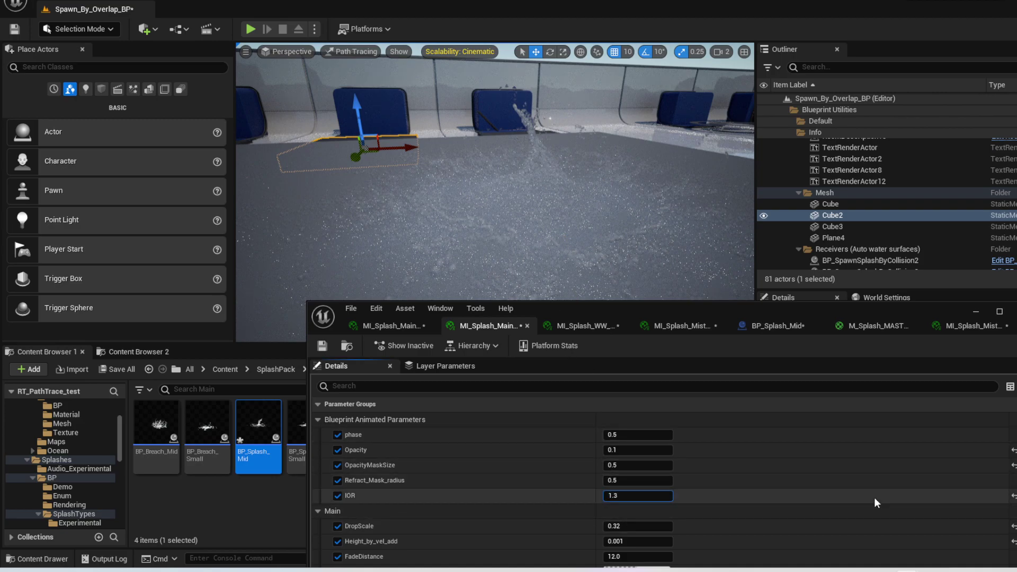
pyautogui.write('1.3')
pyautogui.press('Return')
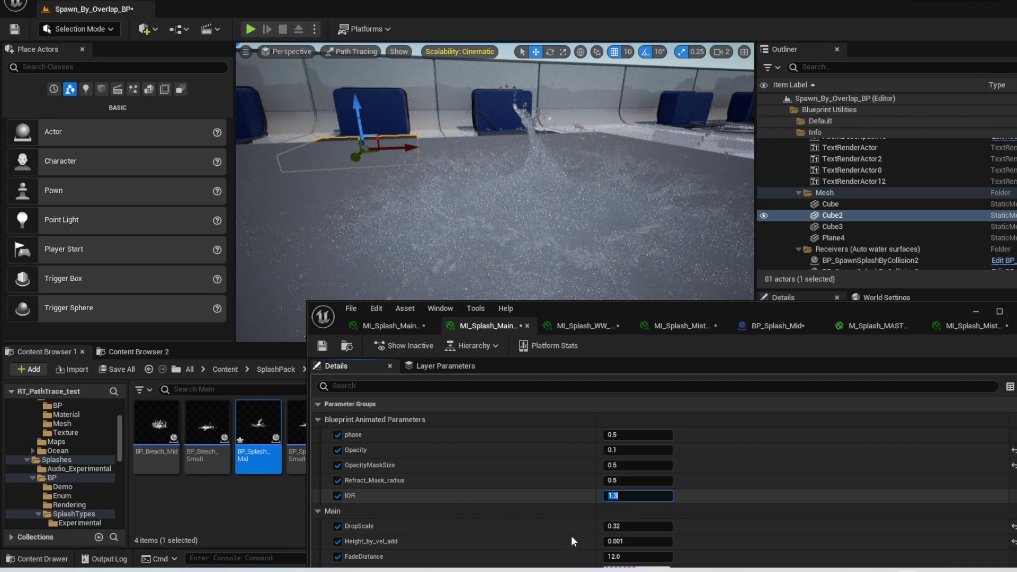
pyautogui.click(617, 526)
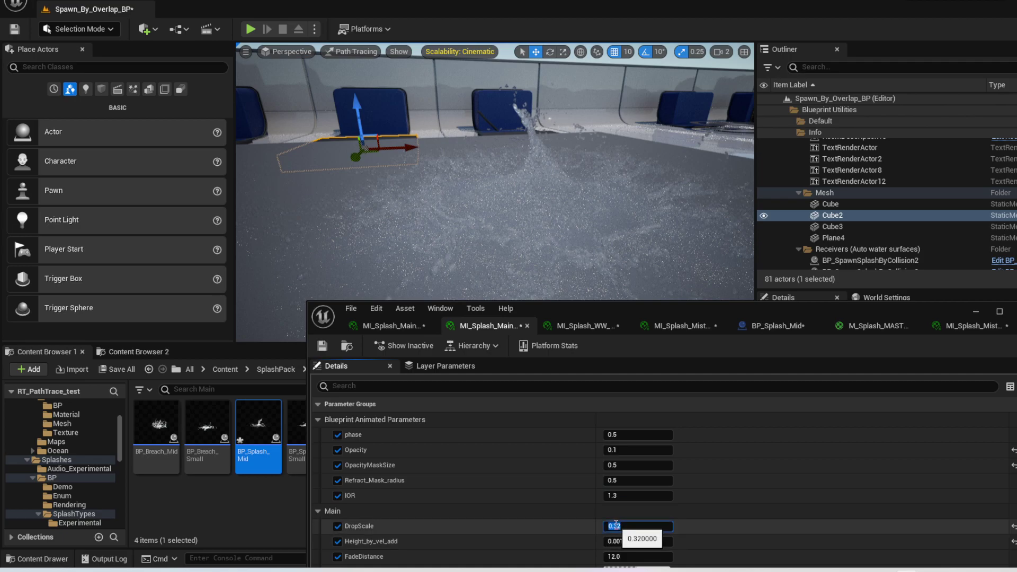
pyautogui.moveTo(613, 525); pyautogui.dragTo(629, 525)
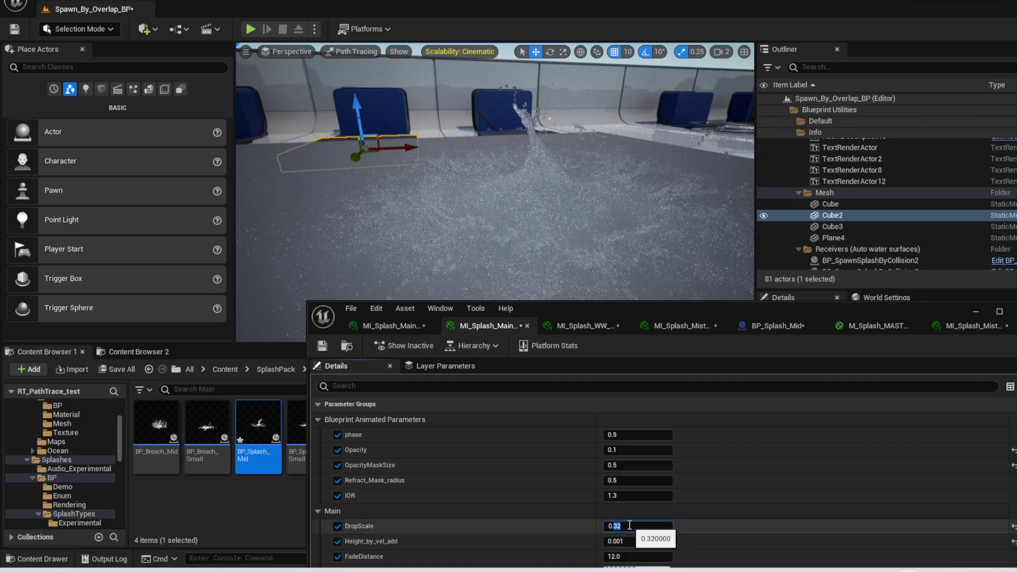
pyautogui.press('Return')
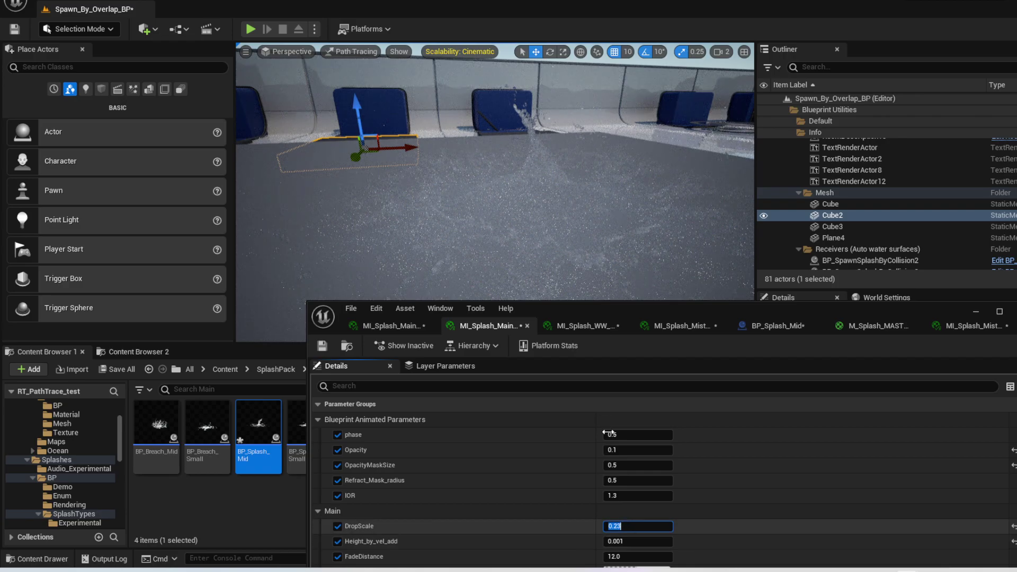
pyautogui.press('Return')
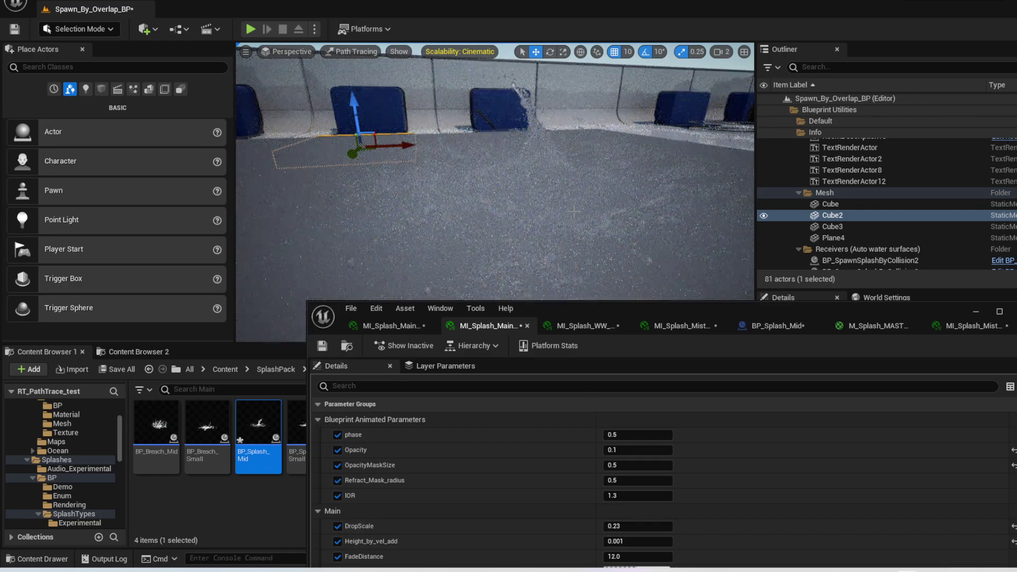
# Try Height_by_vel_add values of 0.025 and 0.0025 on the XL main splash material, and set it back to 0.001.
pyautogui.doubleClick(627, 540)
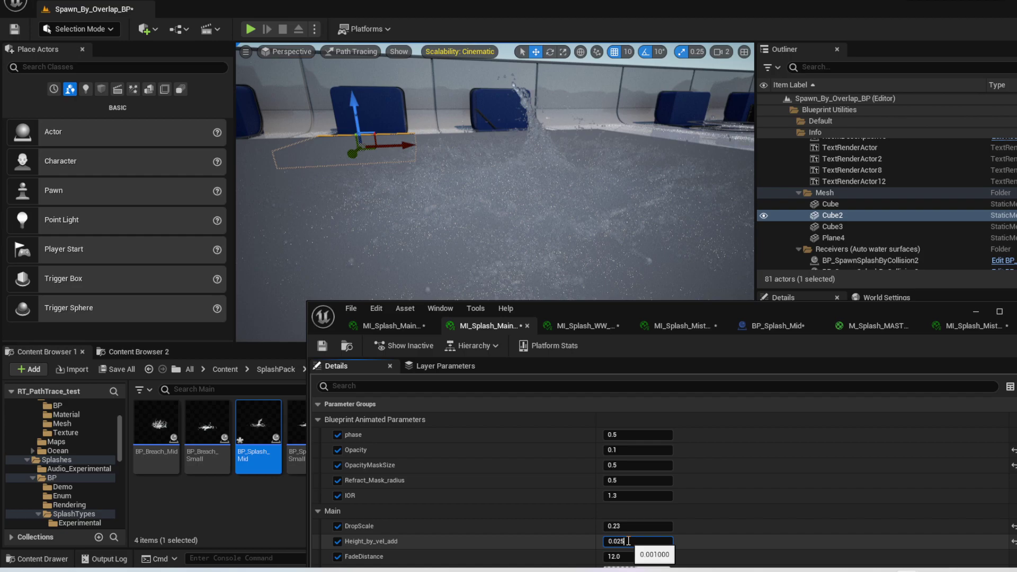
pyautogui.press('Return')
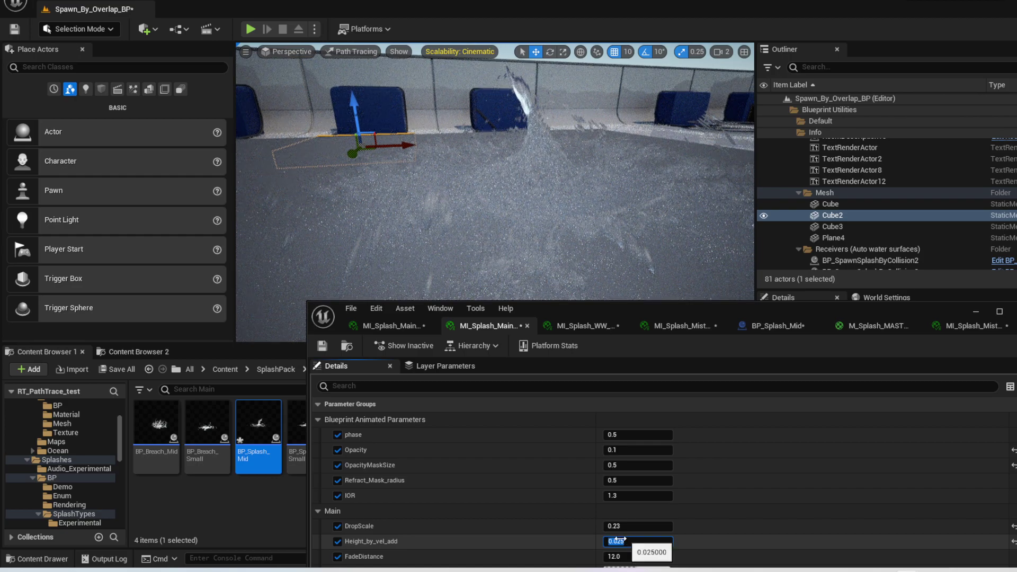
pyautogui.click(619, 540)
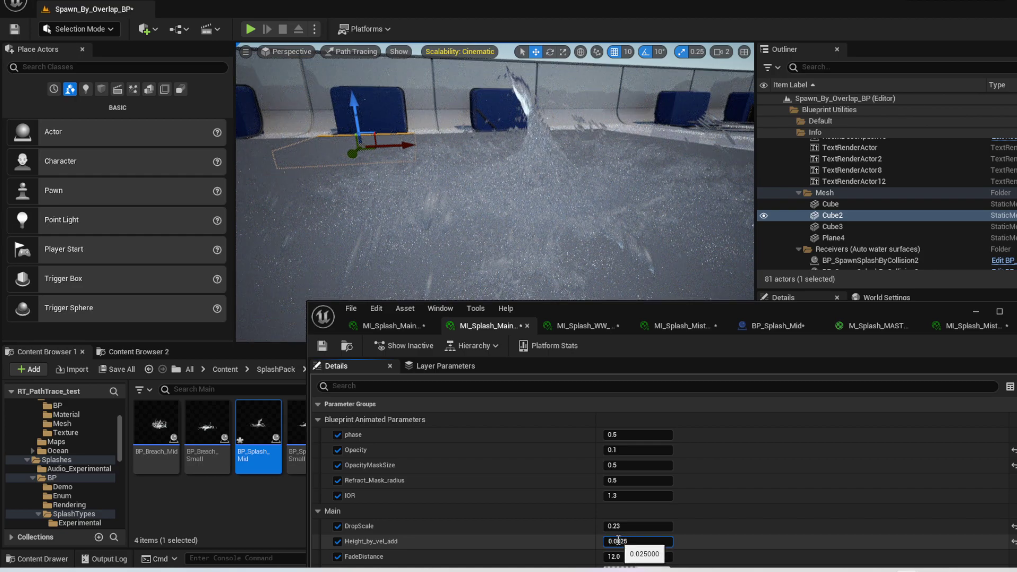
pyautogui.write('0')
pyautogui.press('Return')
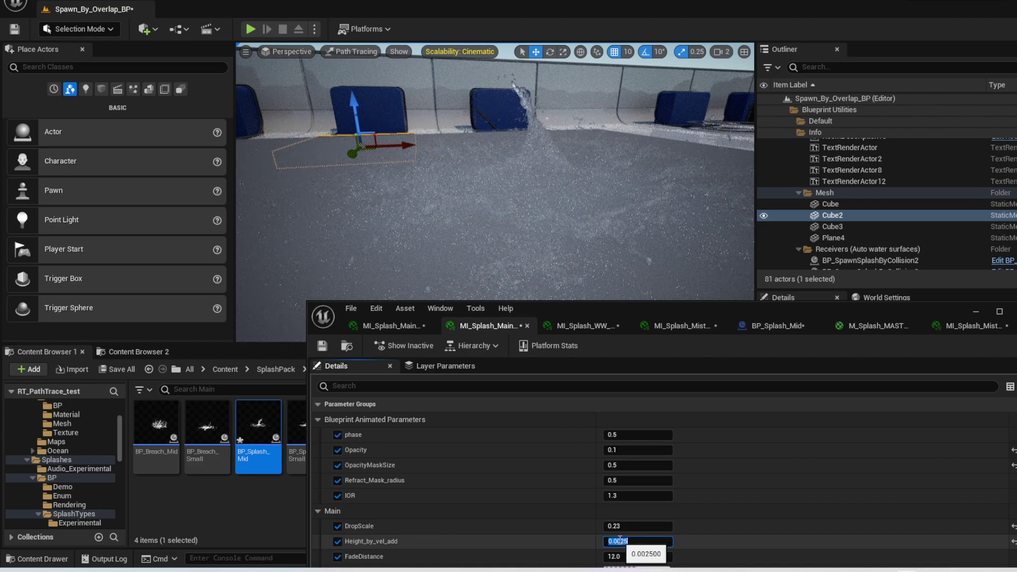
pyautogui.click(620, 540)
pyautogui.moveTo(621, 540); pyautogui.dragTo(627, 540)
pyautogui.write('1')
pyautogui.press('Return')
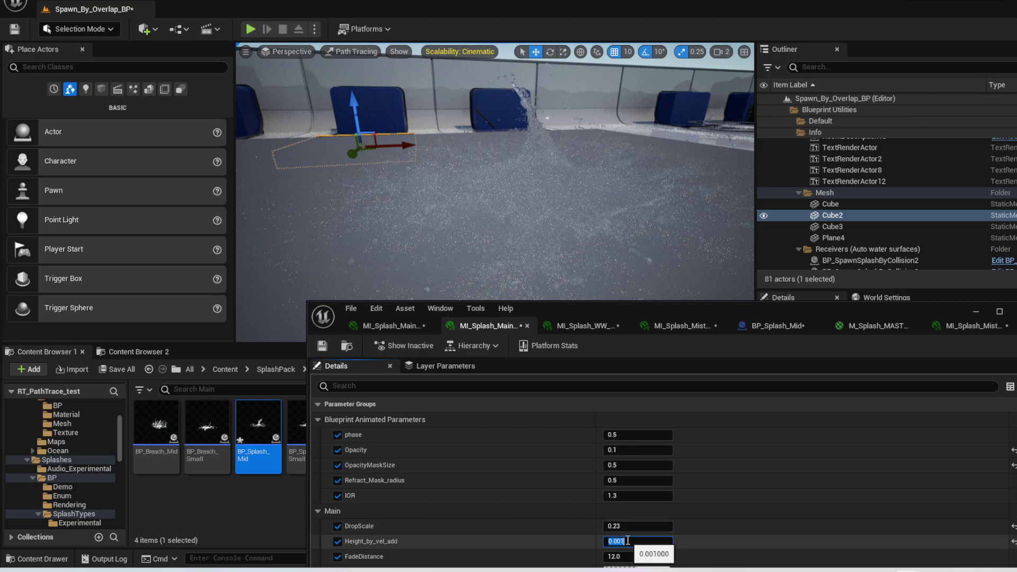
# Set the DropScale of the XL main splash material instance to 0.2.
pyautogui.moveTo(529, 212); pyautogui.dragTo(527, 203, button='right')
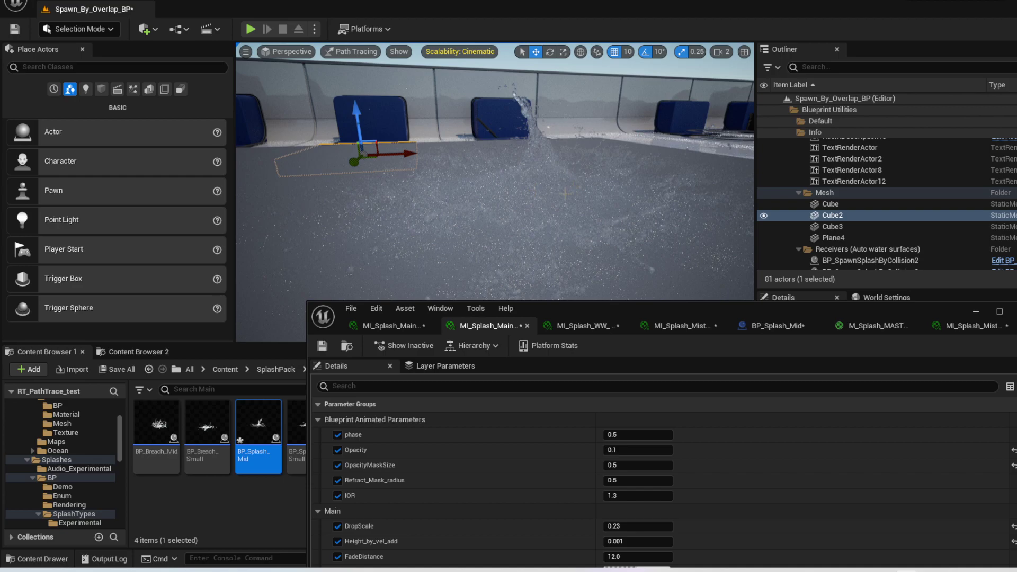
pyautogui.moveTo(565, 194); pyautogui.dragTo(554, 219, button='right')
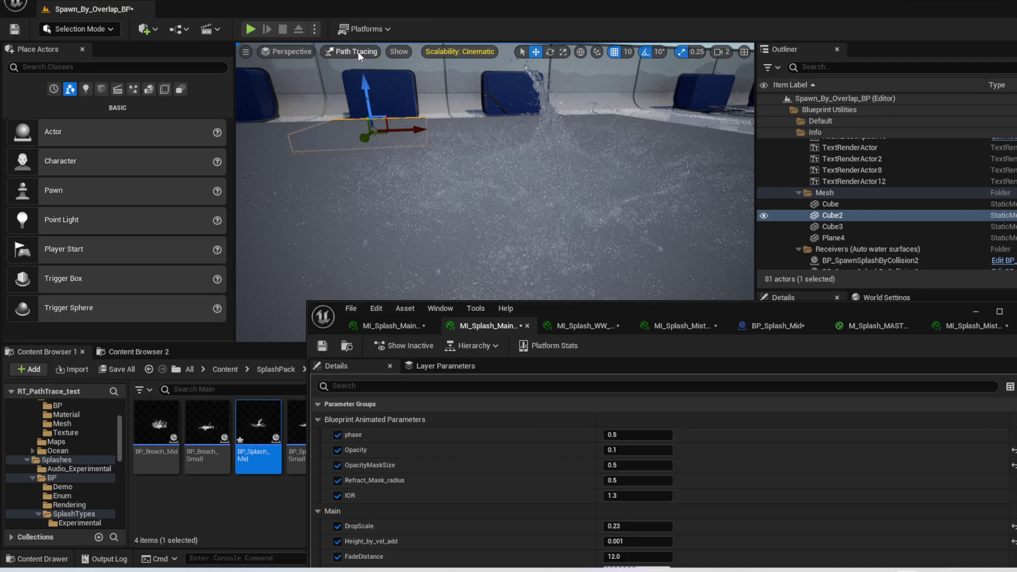
pyautogui.moveTo(556, 65); pyautogui.dragTo(556, 51, button='right')
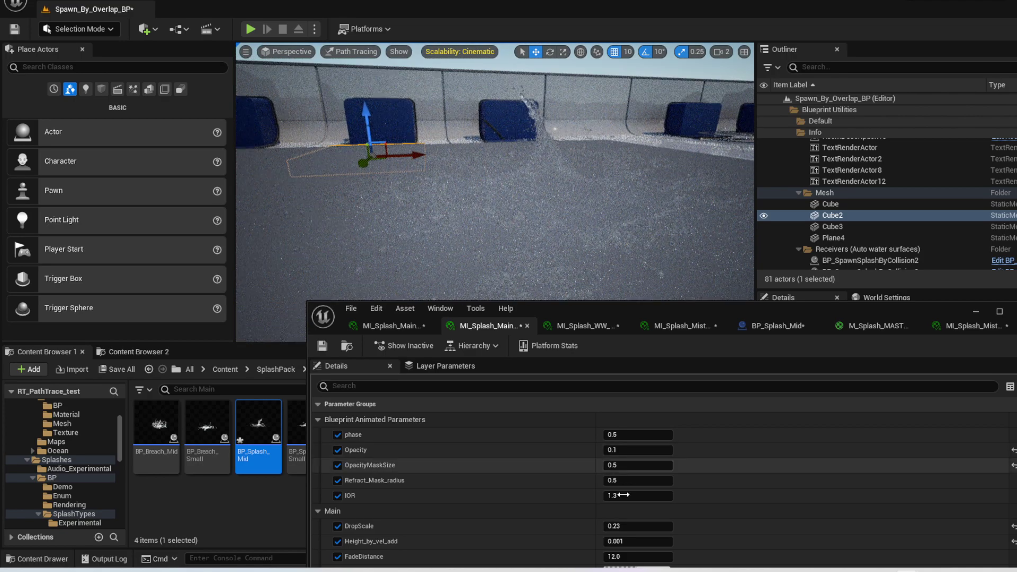
pyautogui.click(620, 526)
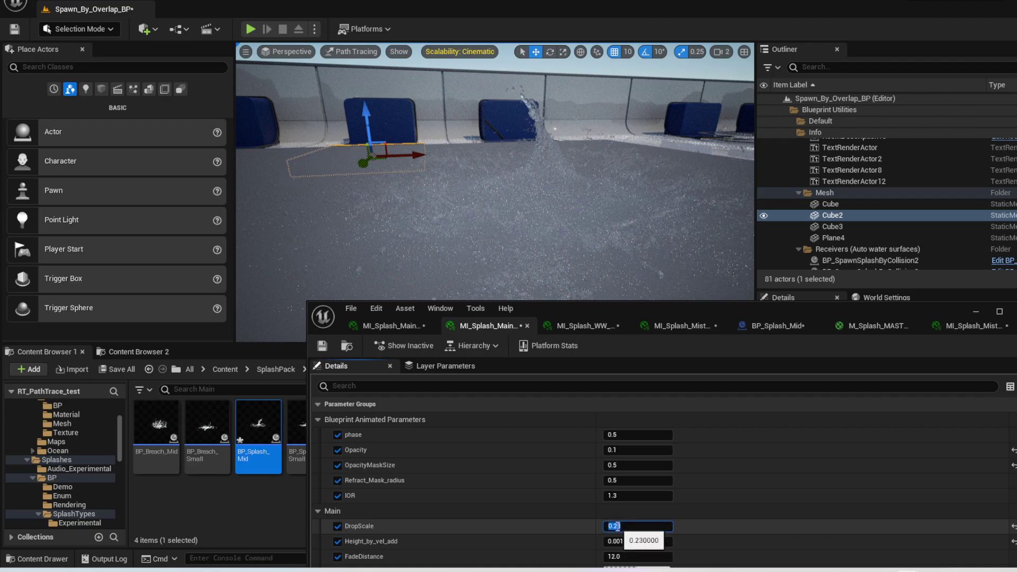
pyautogui.press('BackSpace')
pyautogui.press('Return')
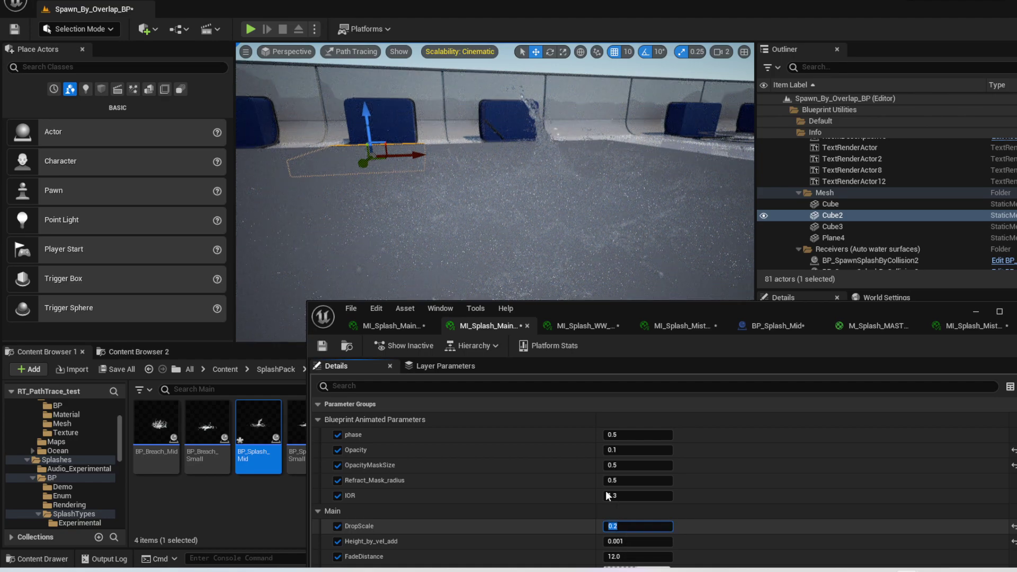
# Try an Opacity of 0.25 on the XL main splash material and settle on 0.21.
pyautogui.click(616, 450)
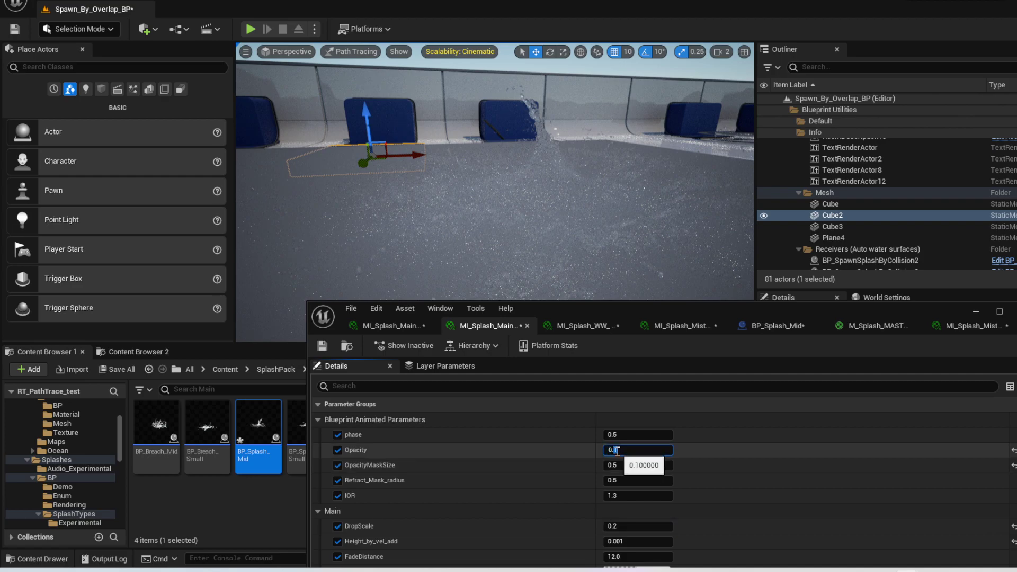
pyautogui.press('Return')
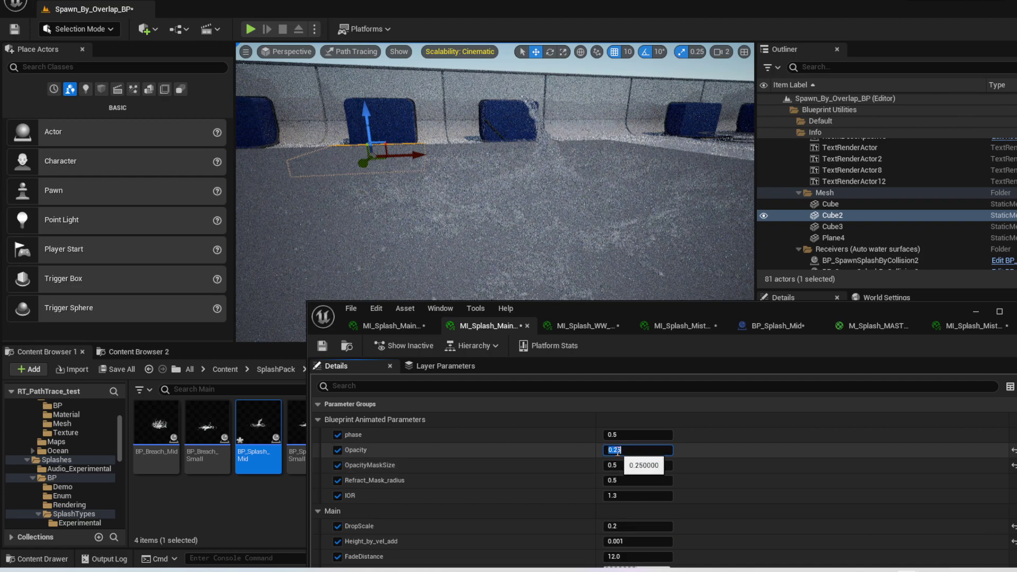
pyautogui.click(615, 449)
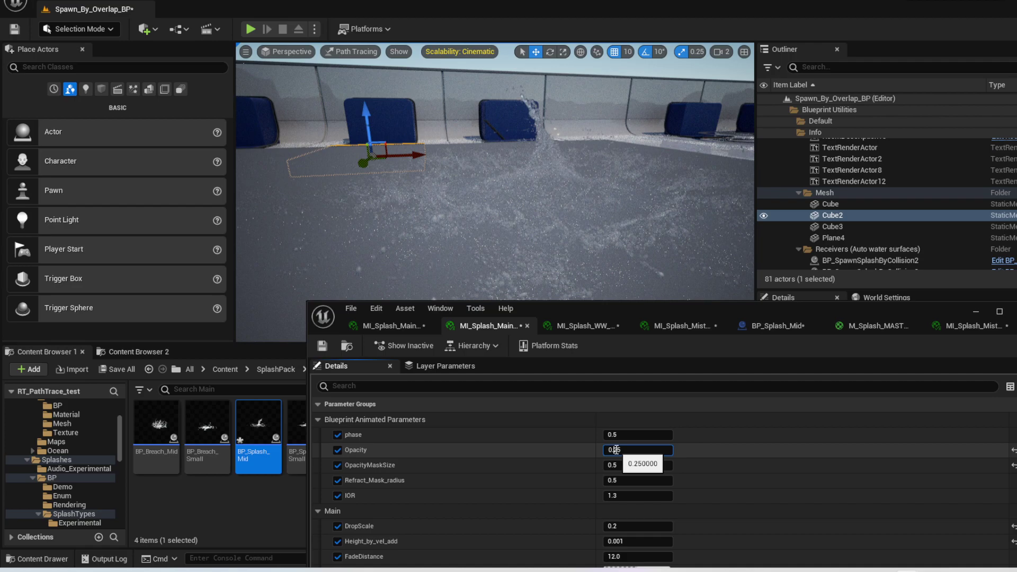
pyautogui.moveTo(615, 450); pyautogui.dragTo(623, 450)
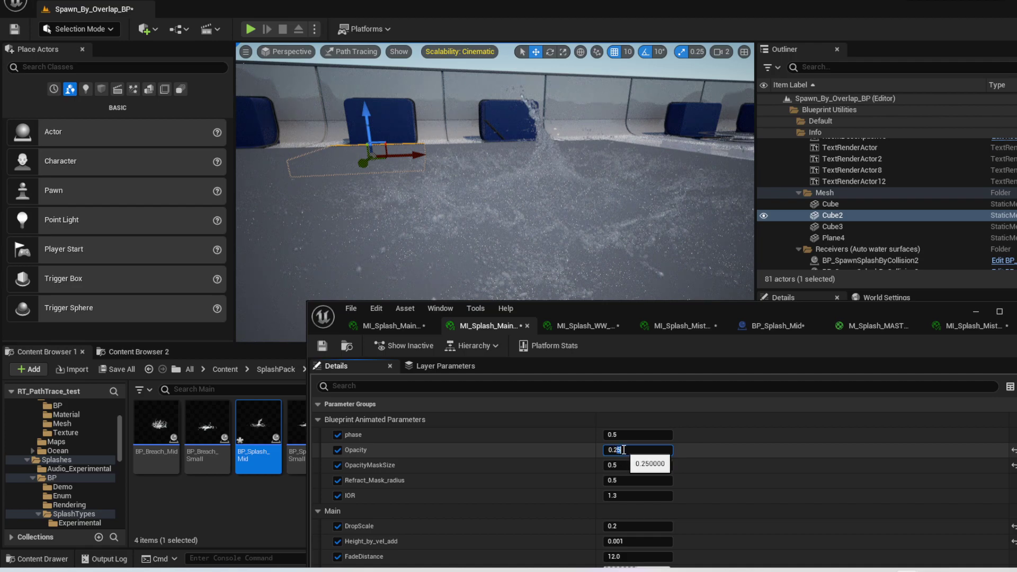
pyautogui.write('1')
pyautogui.press('Return')
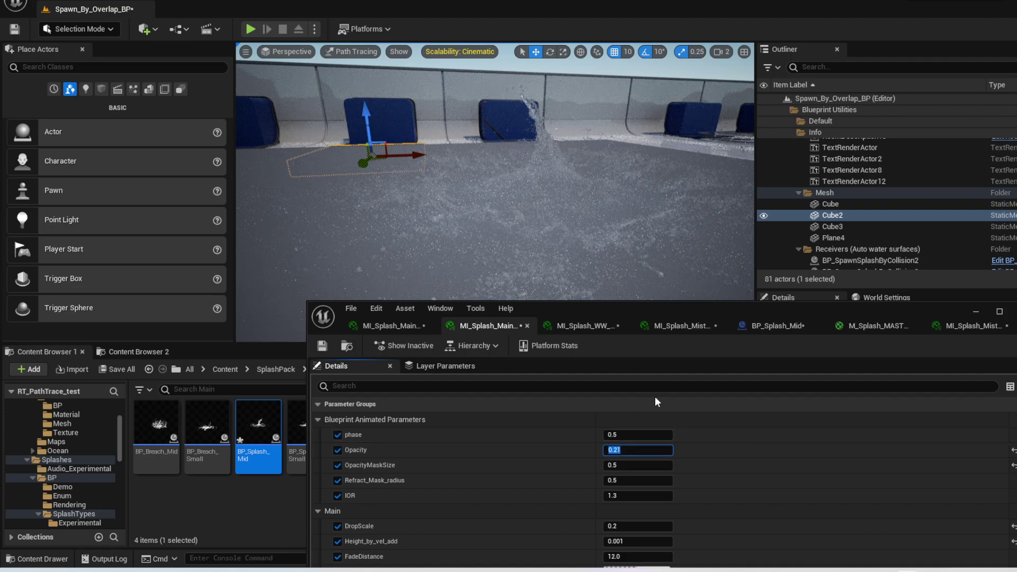
# Unhide SM_VAT_Splash_XL_Mist and open its material instance MI_Splash_Mist_XL alongside a clear view of the splash.
pyautogui.click(586, 203)
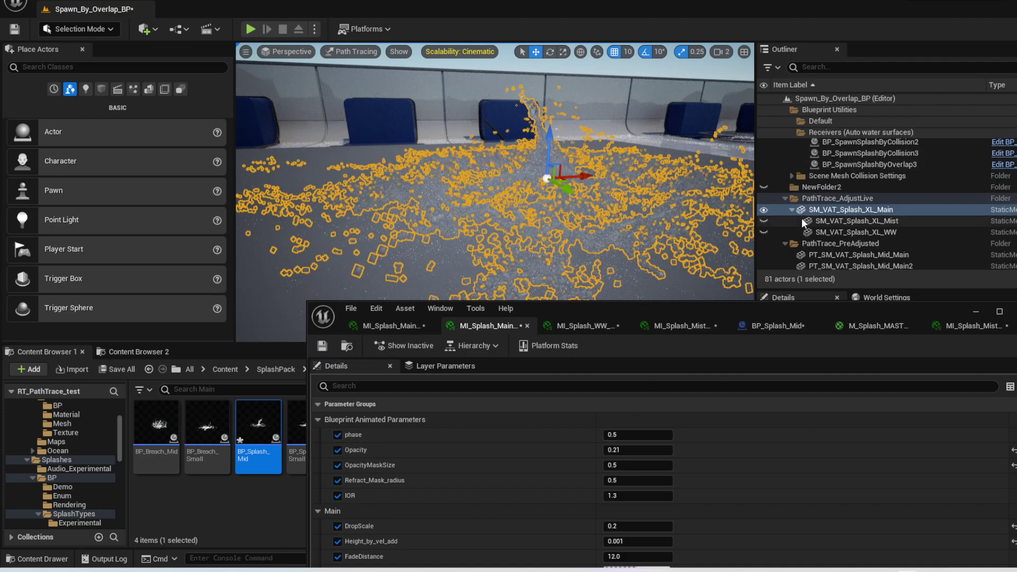
pyautogui.click(831, 219)
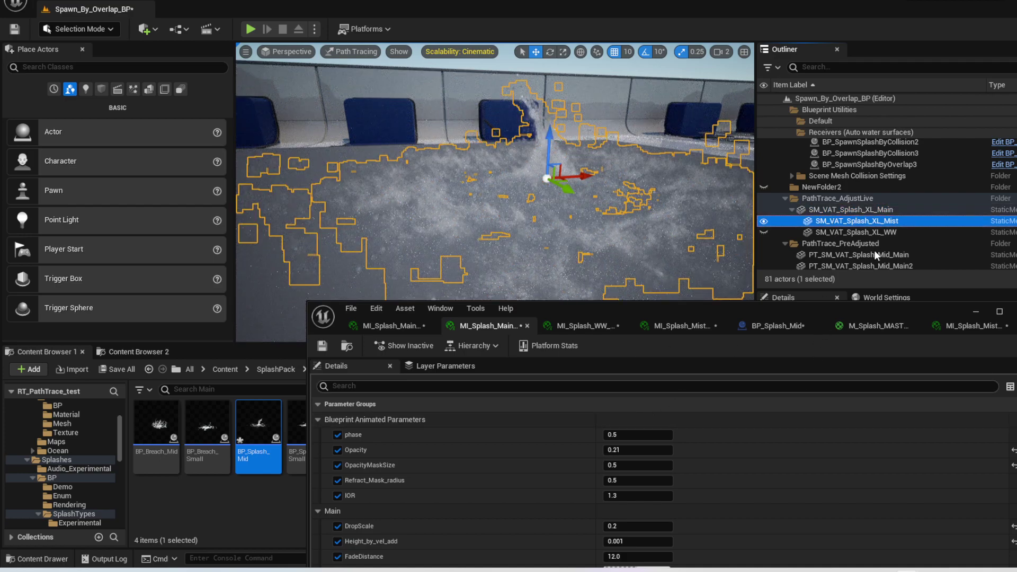
pyautogui.moveTo(879, 305); pyautogui.dragTo(611, 274)
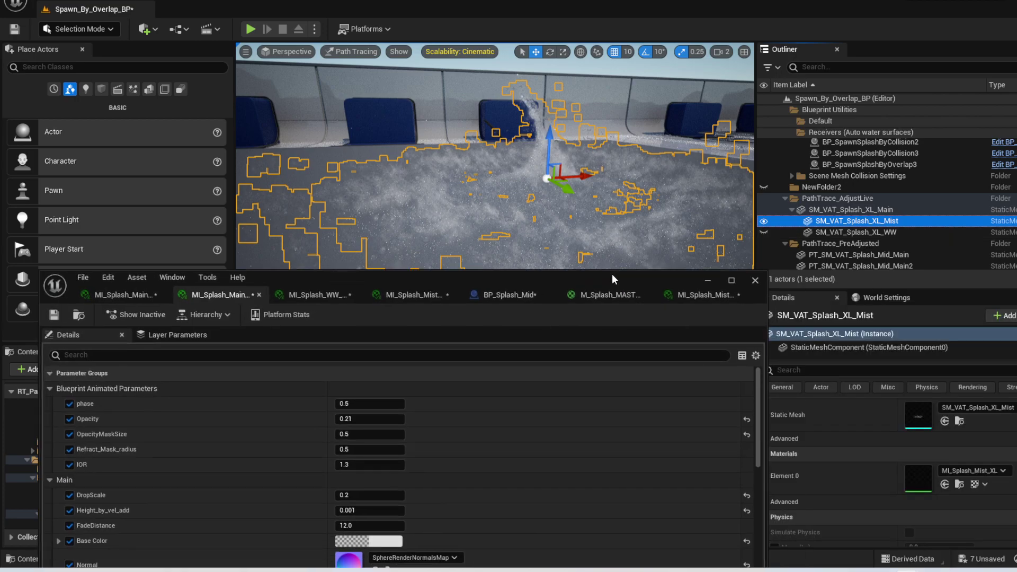
pyautogui.doubleClick(925, 485)
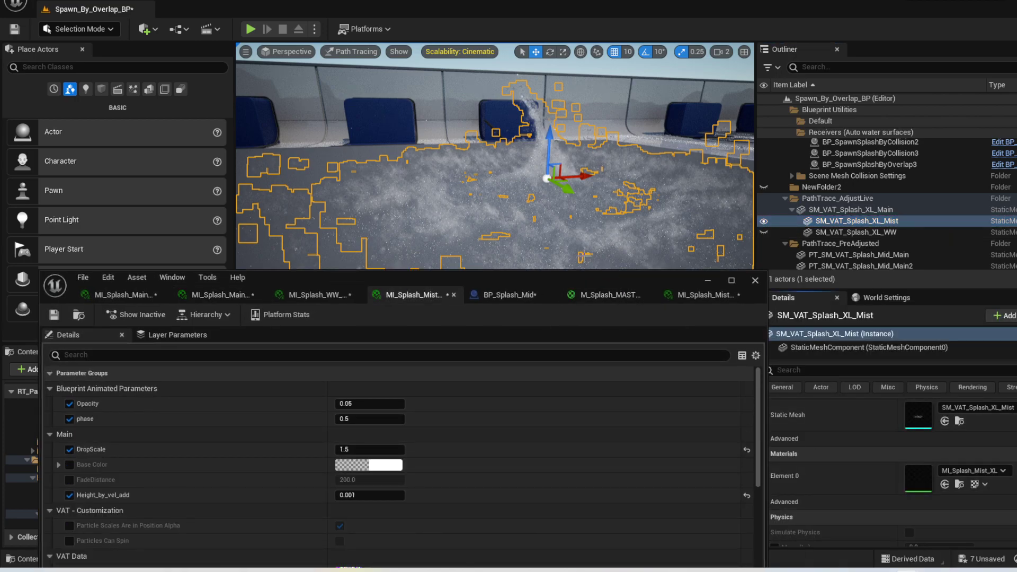
pyautogui.moveTo(570, 277); pyautogui.dragTo(863, 286)
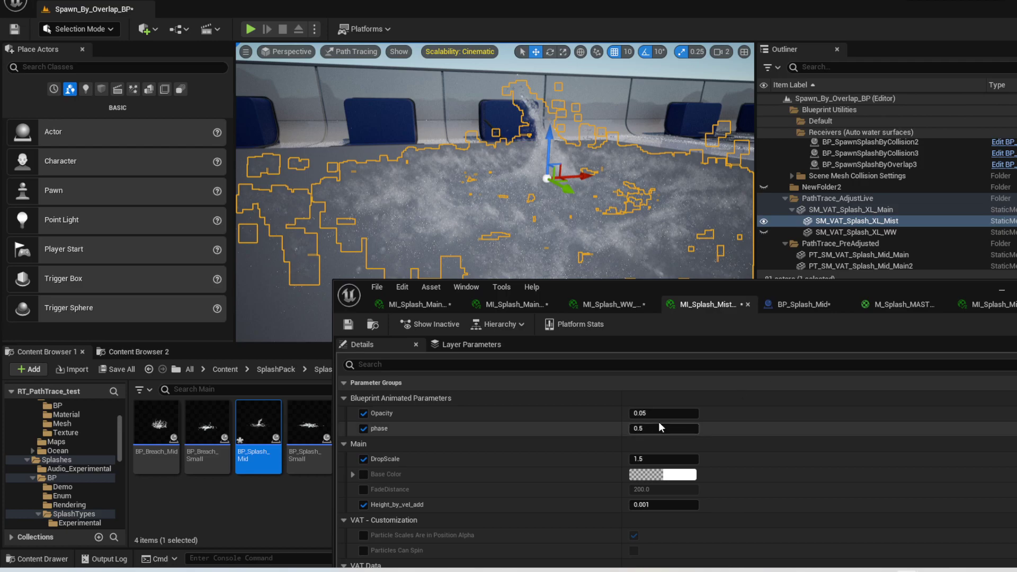
# Try an Opacity of 0.03 on the XL mist material, view it without the selection outline, and reduce it to 0.02.
pyautogui.click(642, 413)
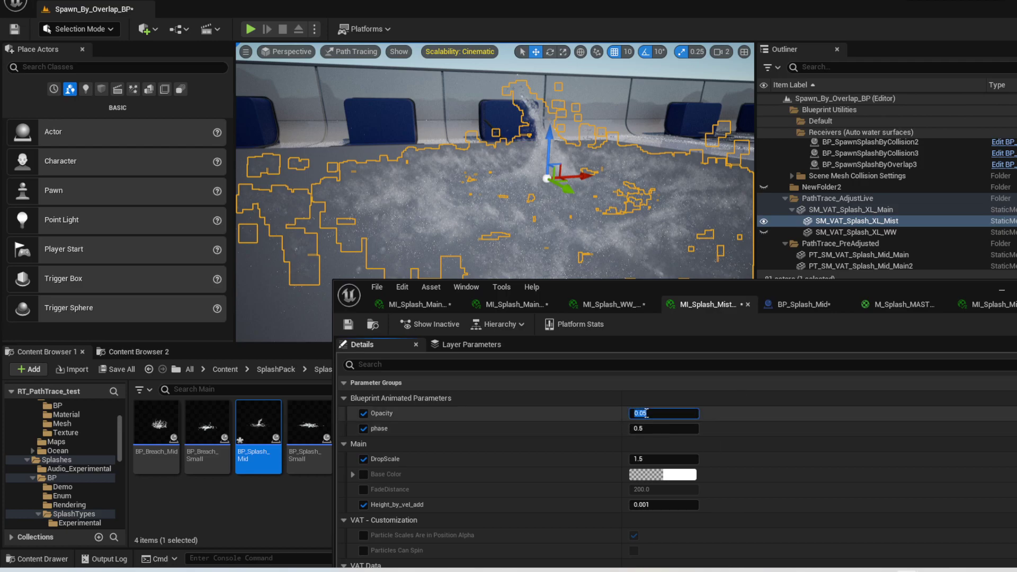
pyautogui.moveTo(643, 413); pyautogui.dragTo(647, 413)
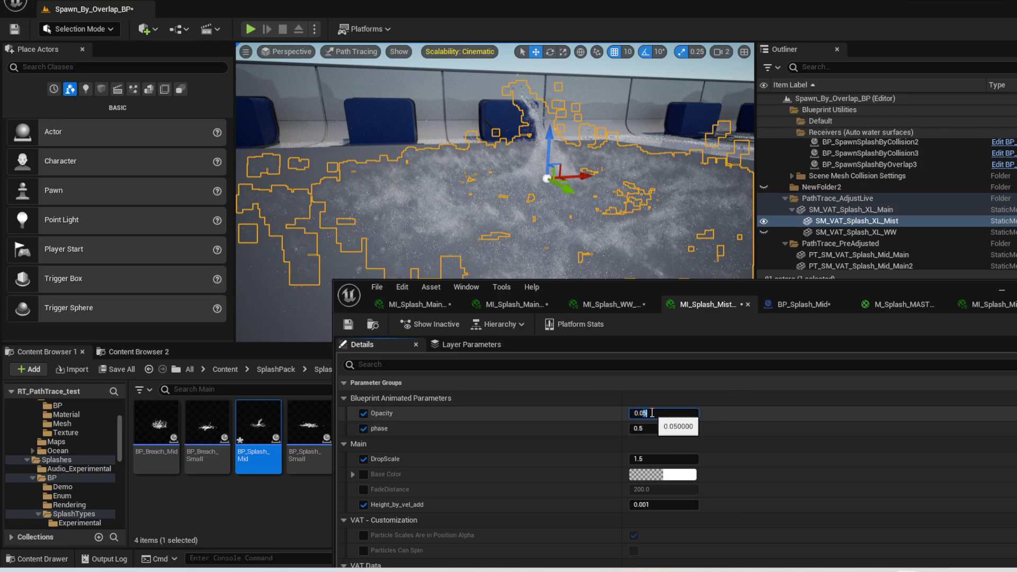
pyautogui.write('3')
pyautogui.press('Return')
pyautogui.click(370, 133)
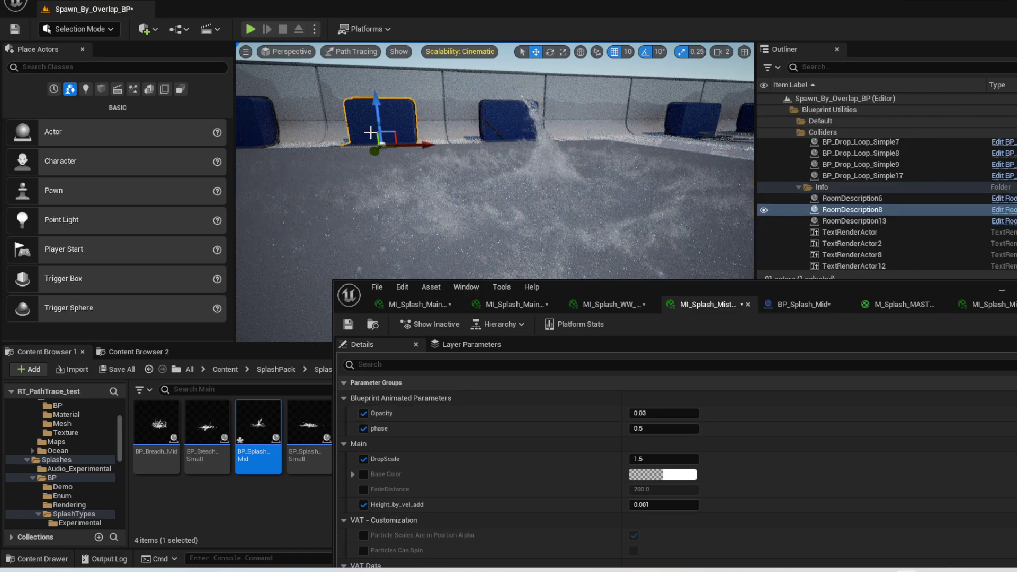
pyautogui.click(644, 414)
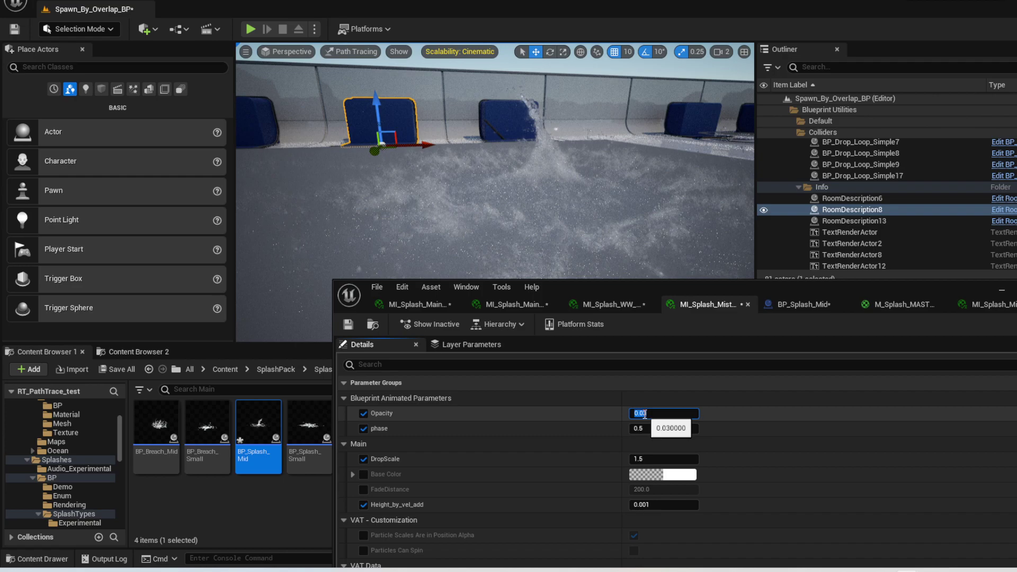
pyautogui.write('0.02')
pyautogui.press('Return')
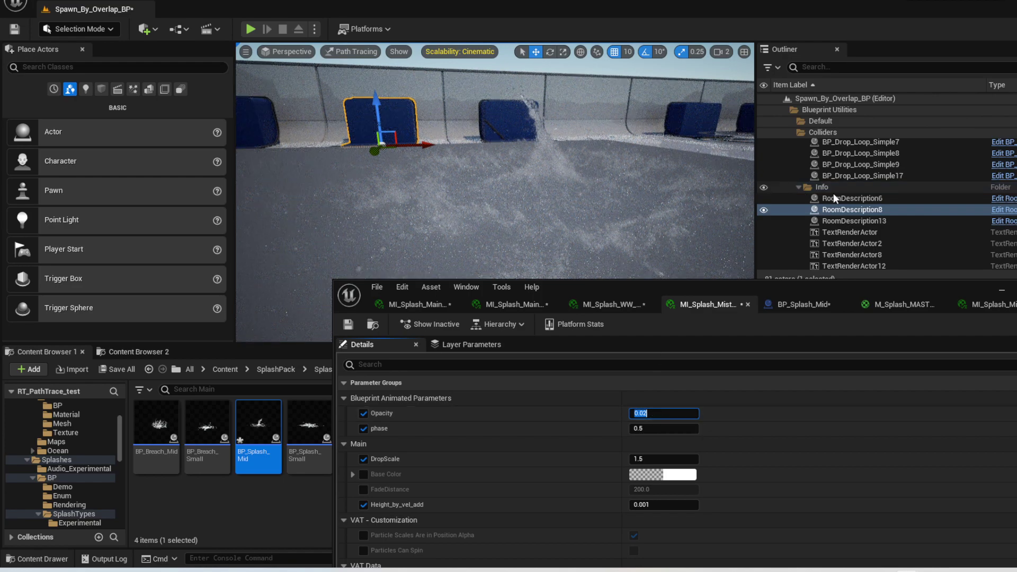
# Unhide SM_VAT_Splash_XL_WW and open its material instance MI_Splash_WW_XL for editing, keeping the splash in view.
pyautogui.click(555, 173)
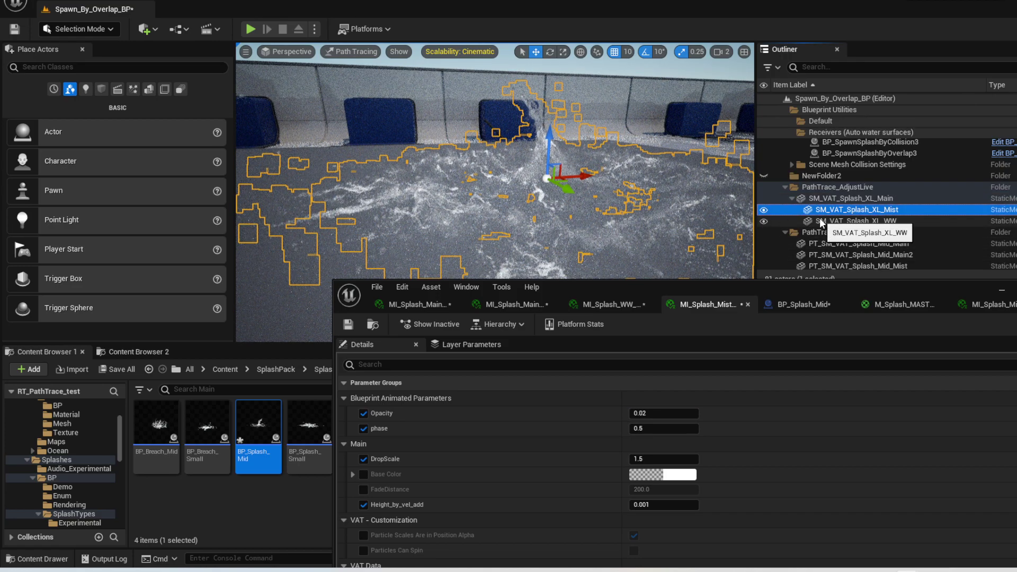
pyautogui.click(832, 254)
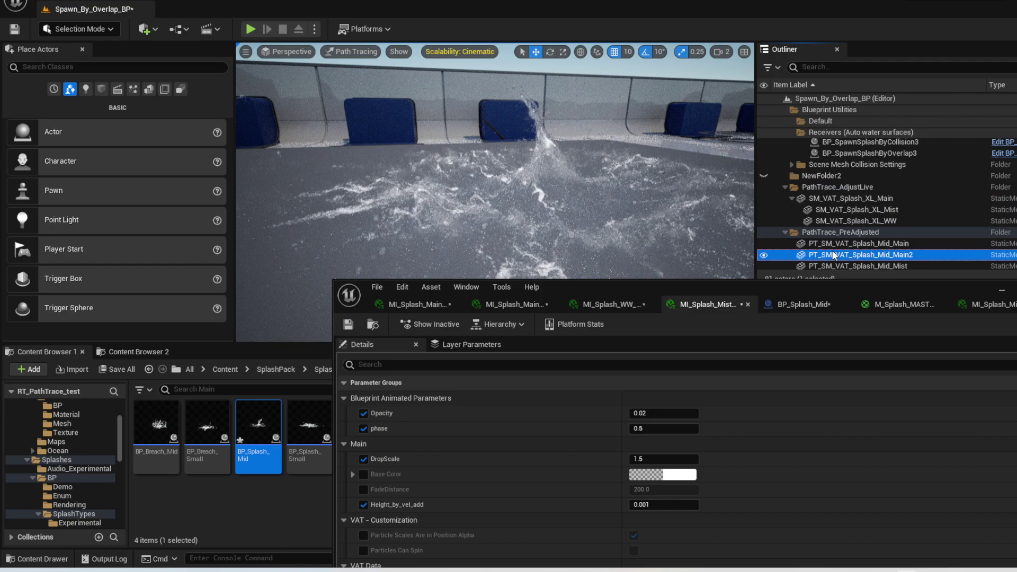
pyautogui.click(827, 220)
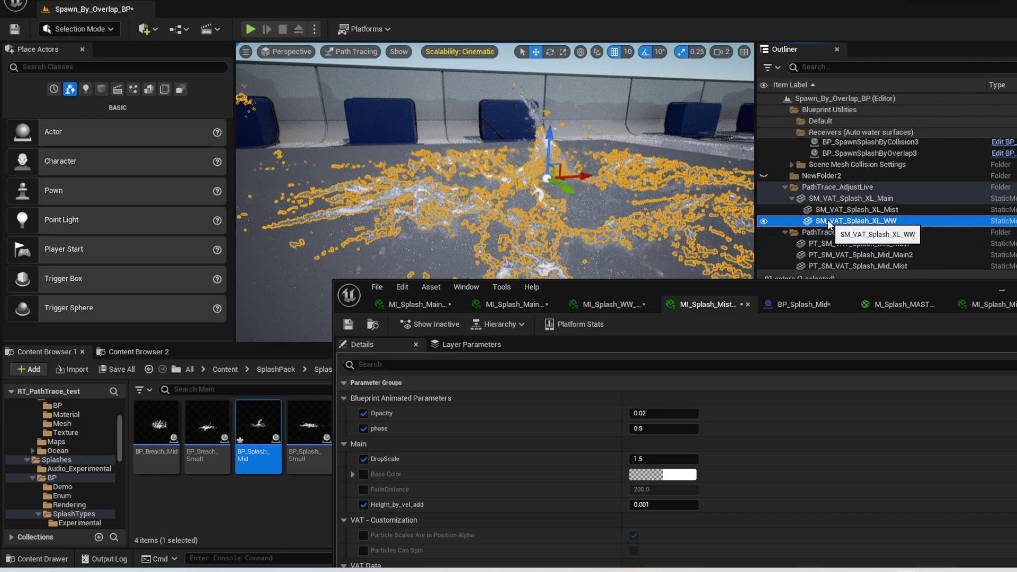
pyautogui.moveTo(892, 278); pyautogui.dragTo(605, 278)
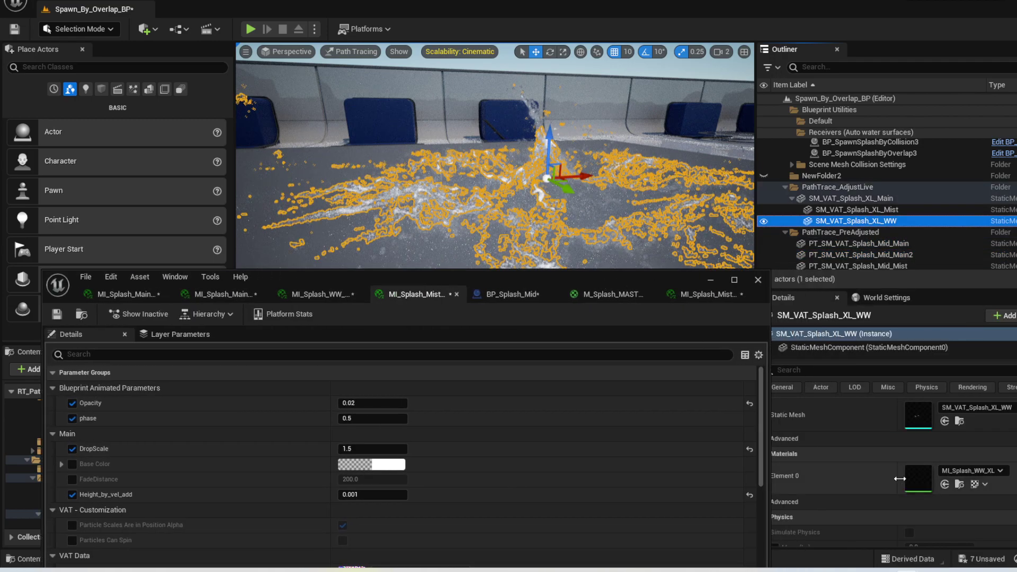
pyautogui.doubleClick(922, 477)
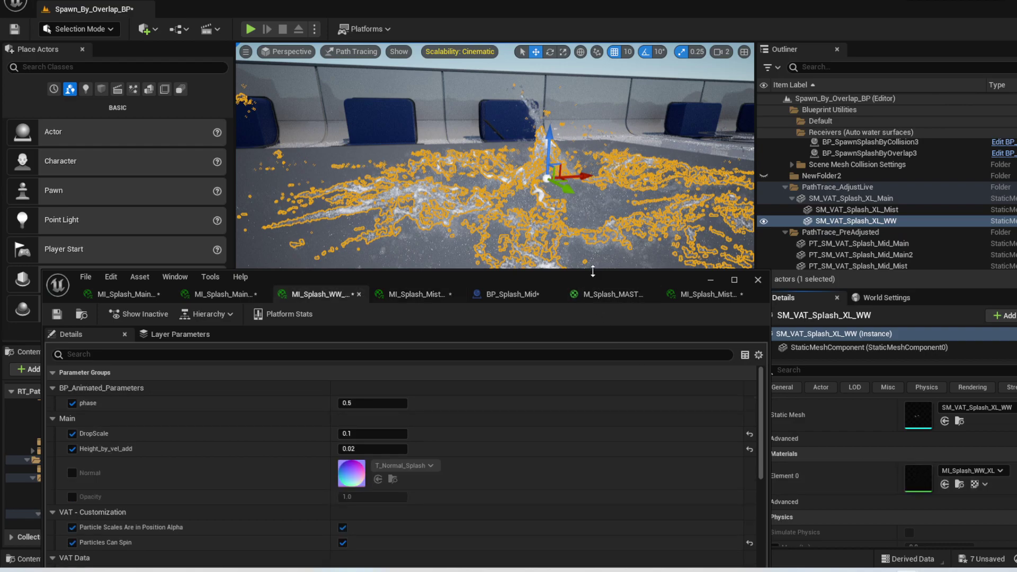
pyautogui.moveTo(595, 275); pyautogui.dragTo(857, 292)
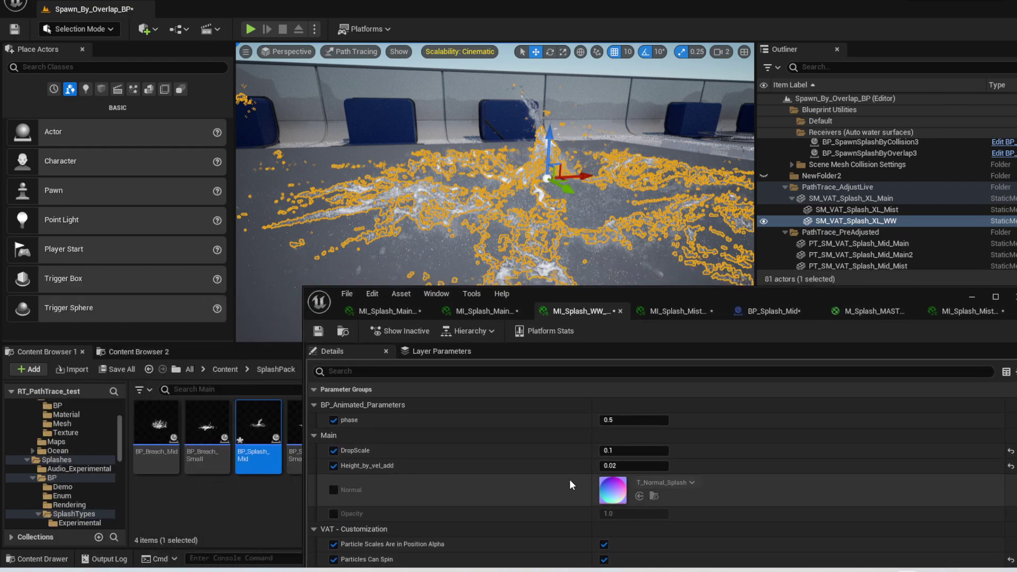
# Set the XL WW material's DropScale to 0.05 and Height_by_vel_add to 0.01, and view the splash without its selection outline.
pyautogui.click(606, 449)
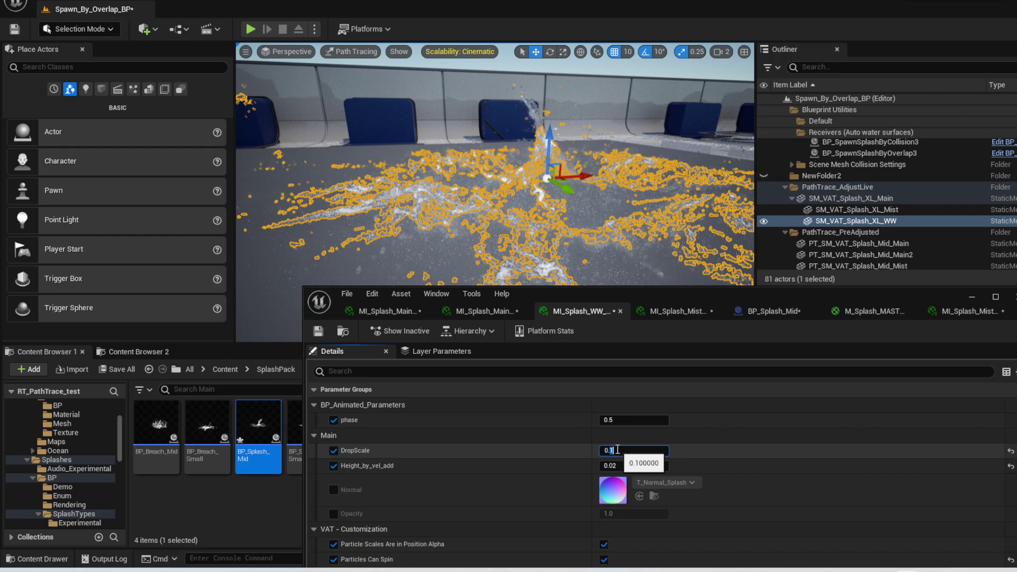
pyautogui.write('0.05')
pyautogui.press('Return')
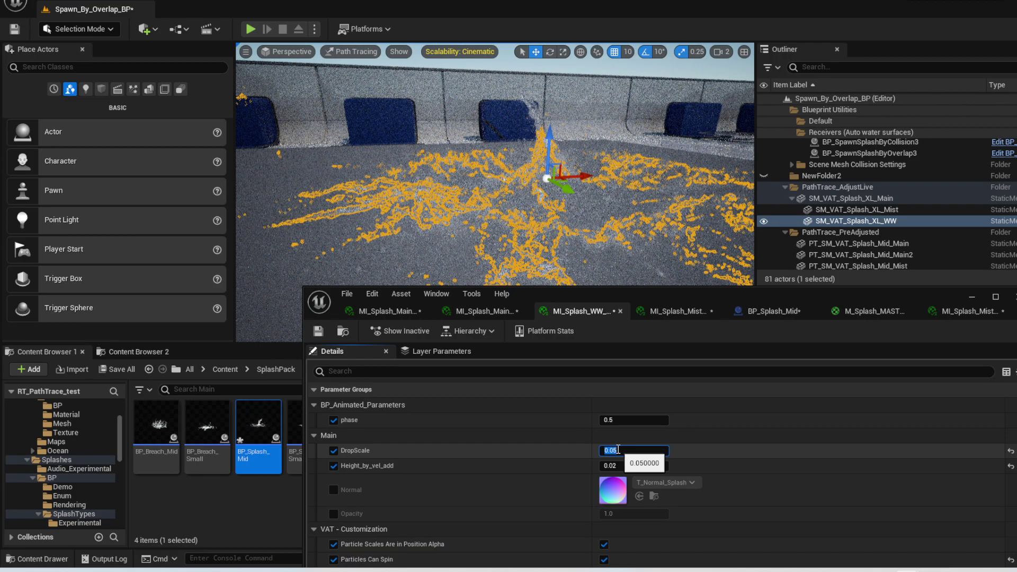
pyautogui.click(614, 465)
pyautogui.write('0.01')
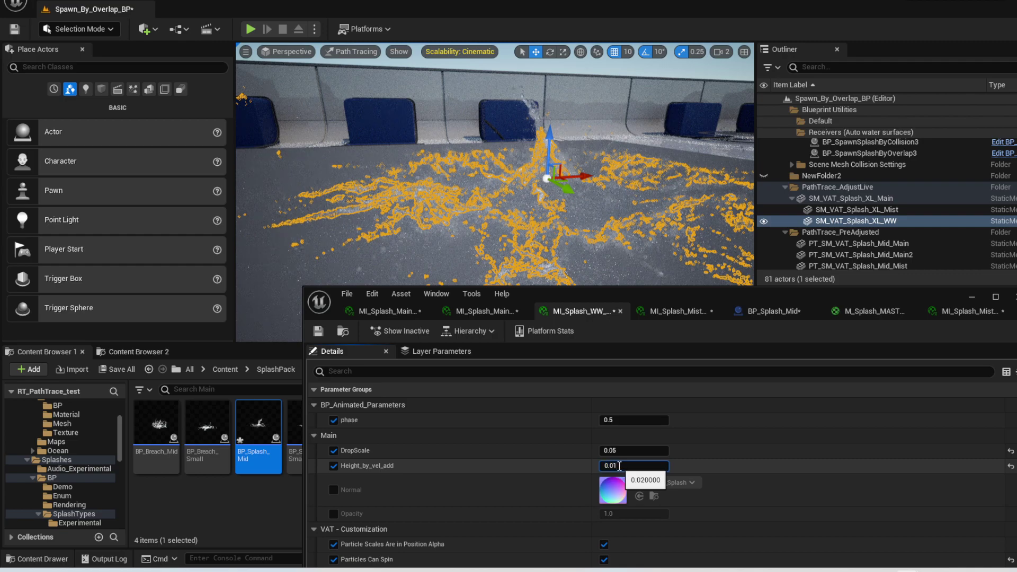
pyautogui.press('Return')
pyautogui.click(380, 133)
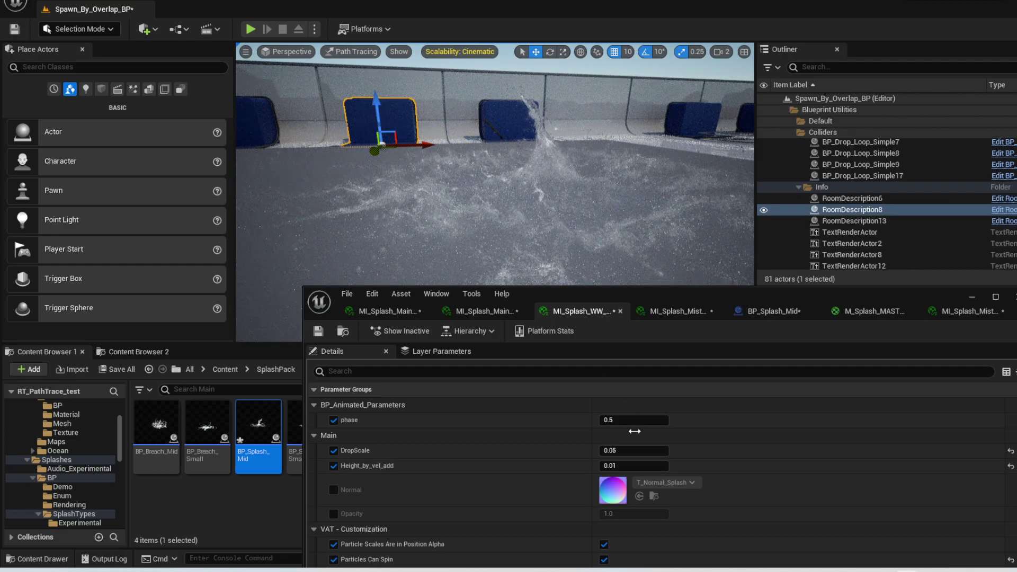
# Raise the XL WW material's DropScale to 0.08 and inspect the splash from a steeper angle.
pyautogui.click(610, 449)
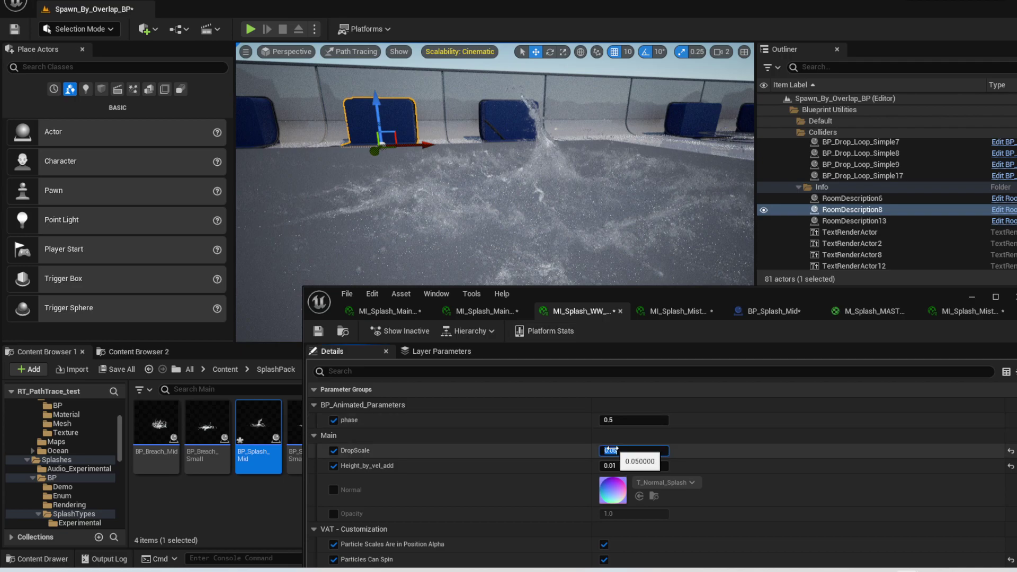
pyautogui.moveTo(612, 450); pyautogui.dragTo(625, 451)
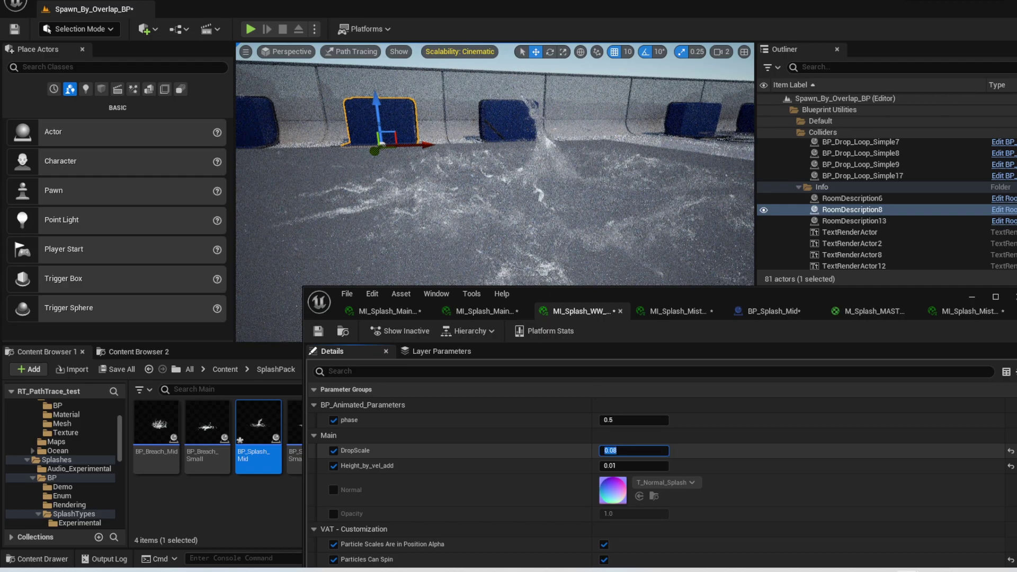
pyautogui.press('Return')
pyautogui.moveTo(494, 174); pyautogui.dragTo(495, 217, button='right')
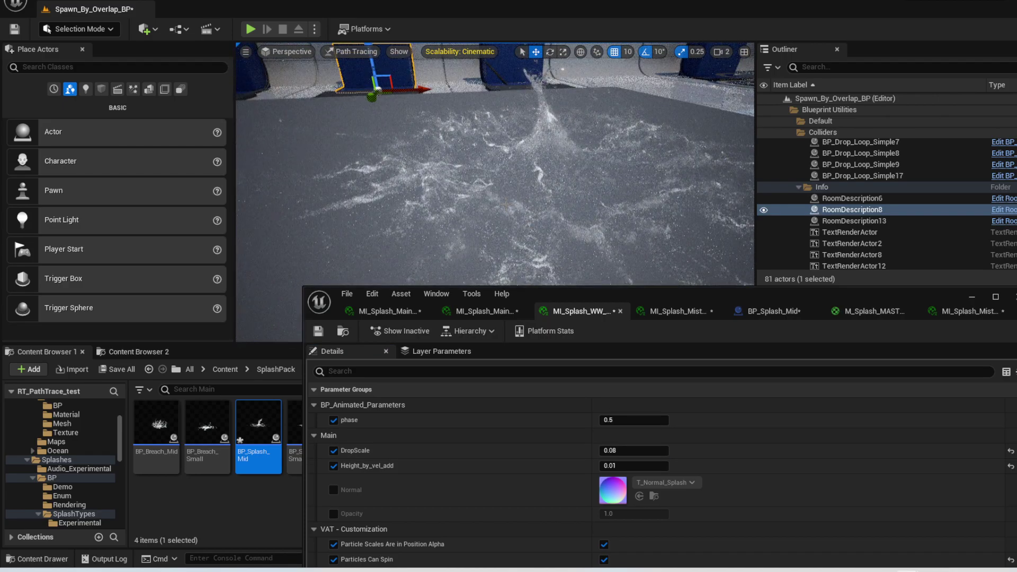